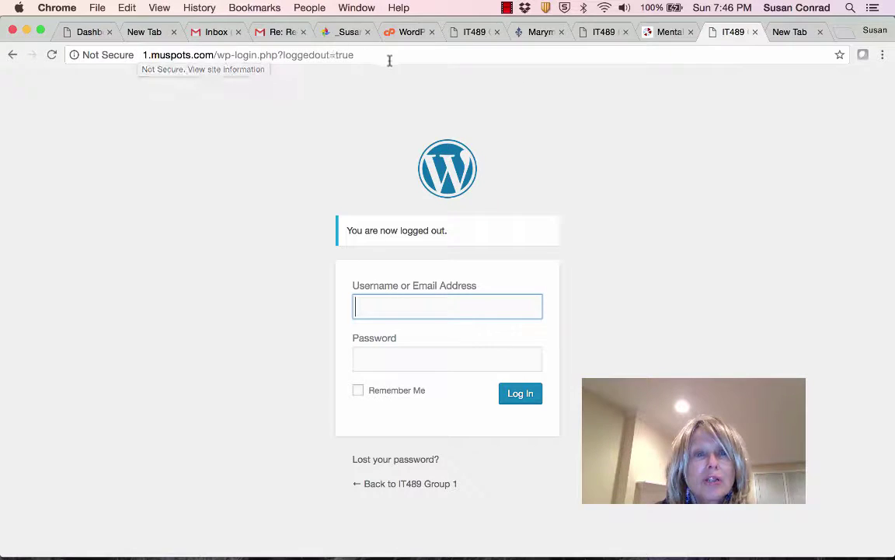
Replace the address with 5.muspots.com/wp-admin to load the Group 5 login page.
drag(389, 60, 114, 56)
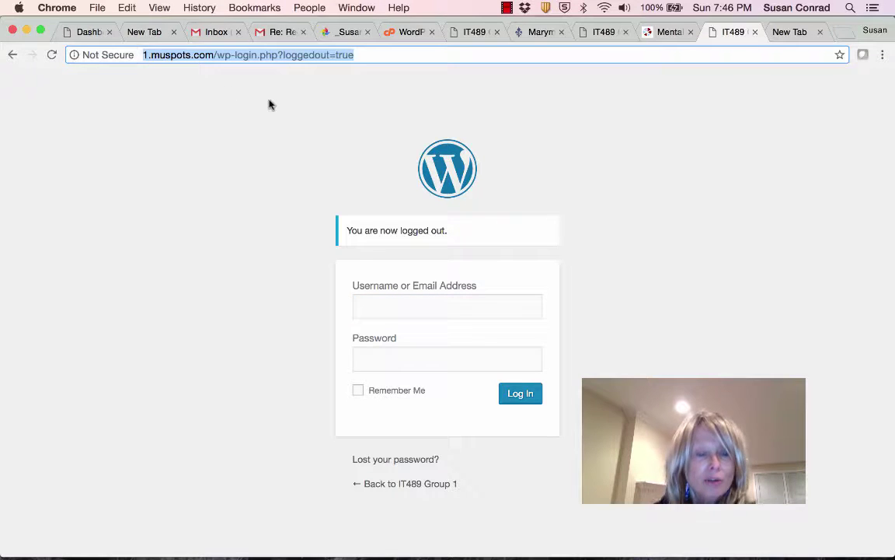
text(5)
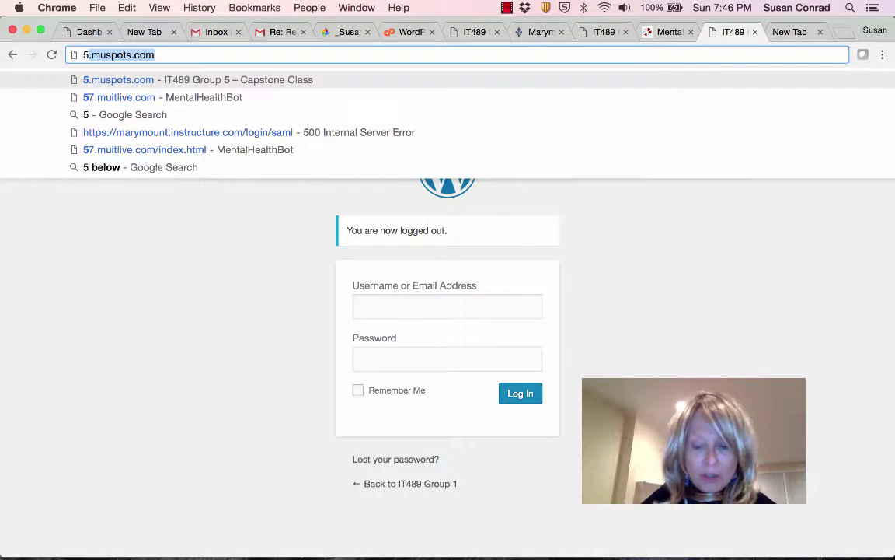
text(.muspo)
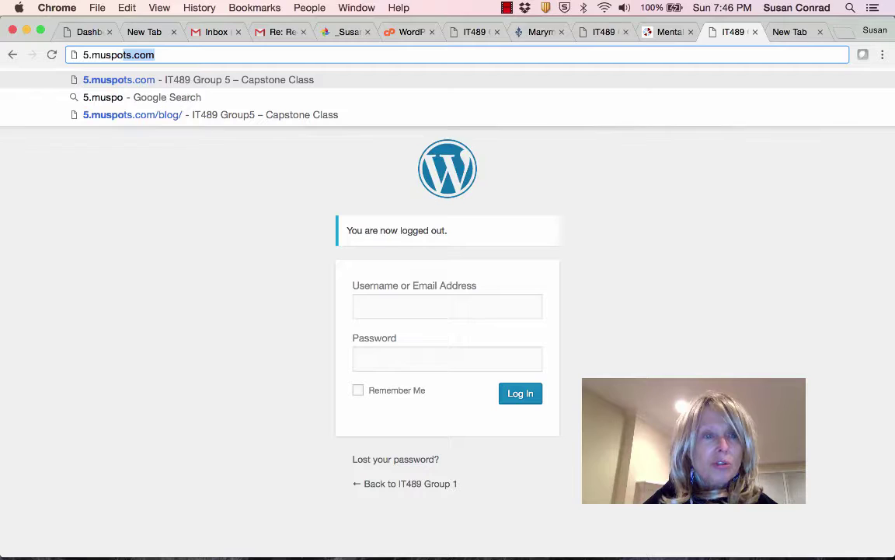
text(ts.com)
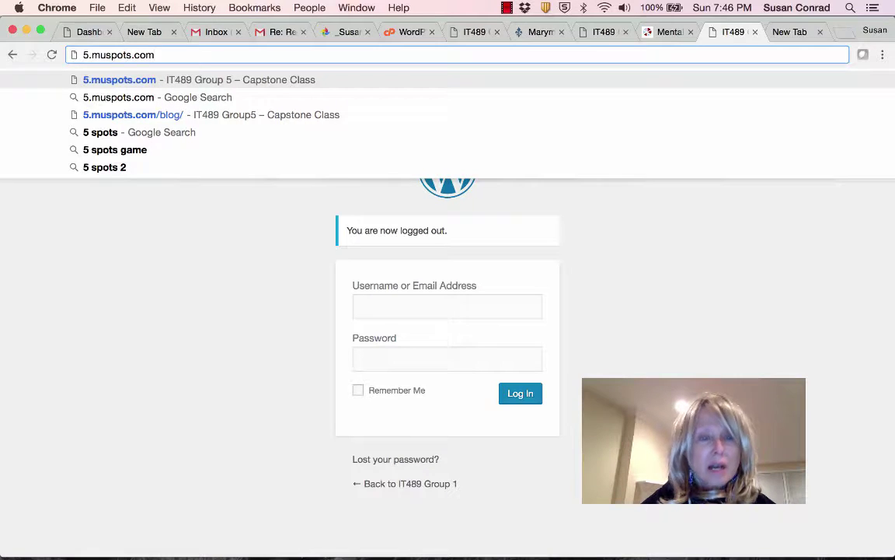
text(/we)
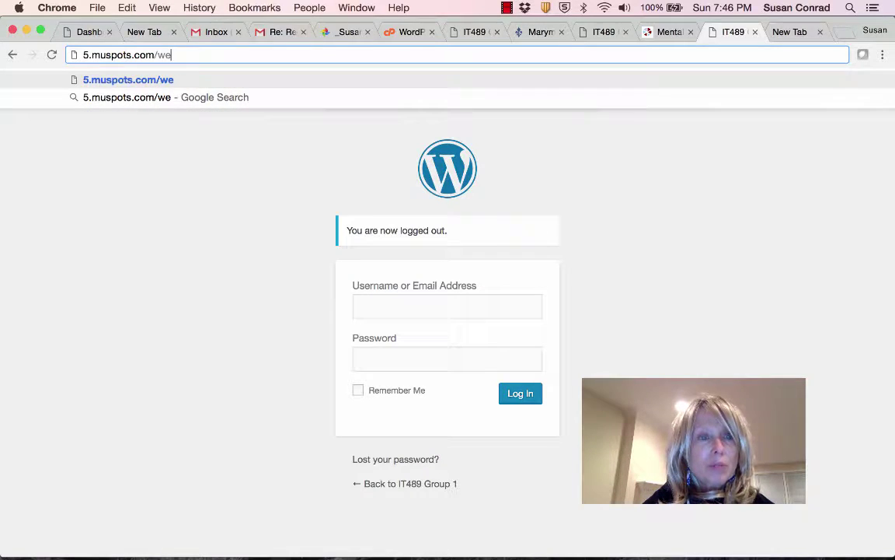
key(BackSpace)
text(p-admin)
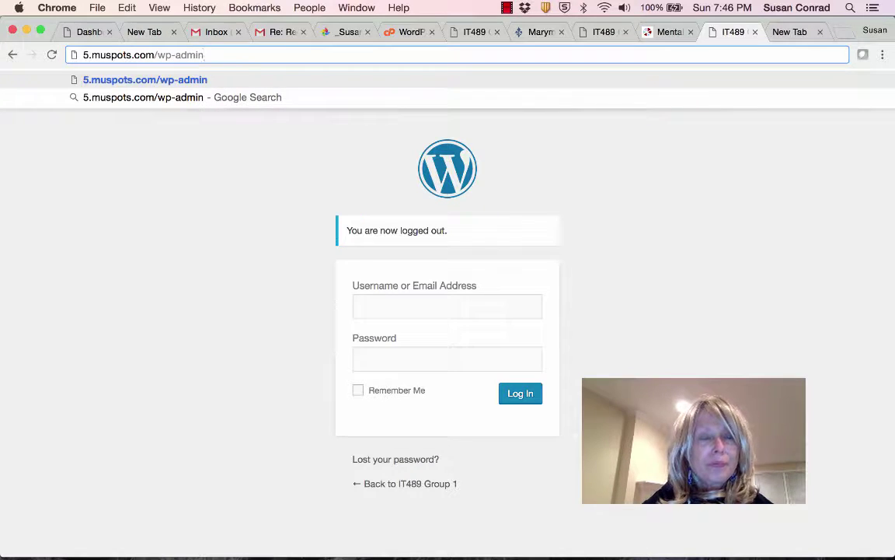
key(Return)
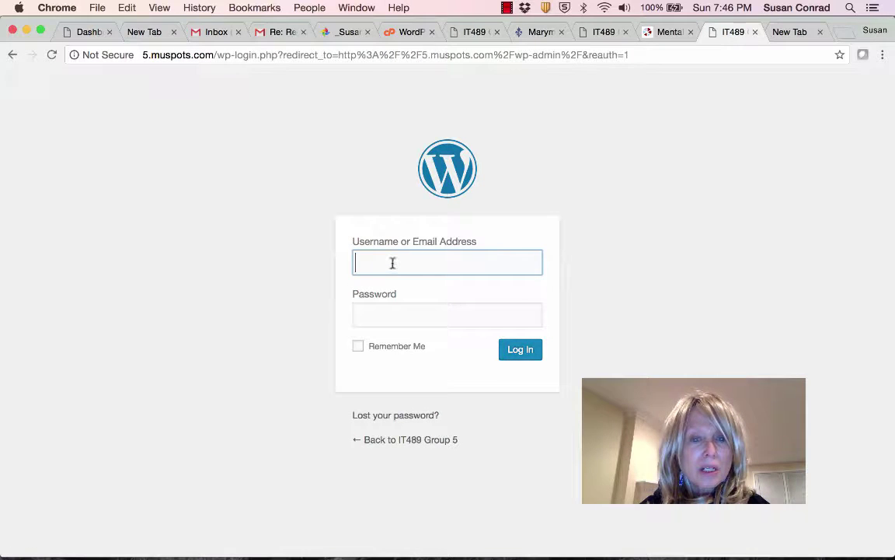
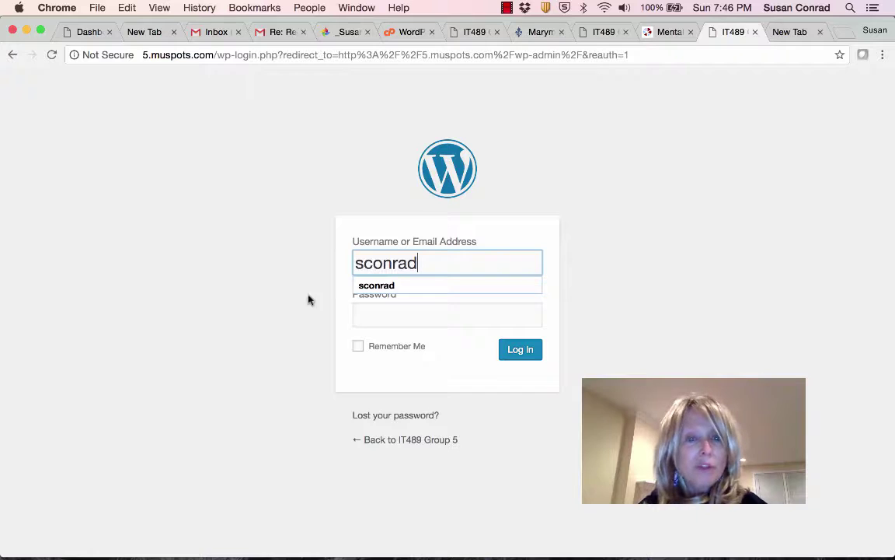
Log in with the admin username and password, then skip the Quick Start Wizard.
click(397, 311)
text(•)
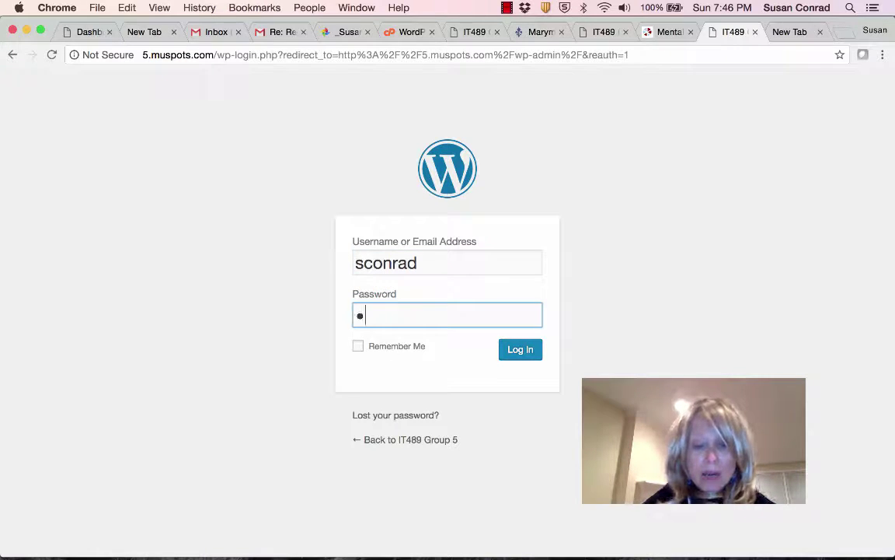
text(••••)
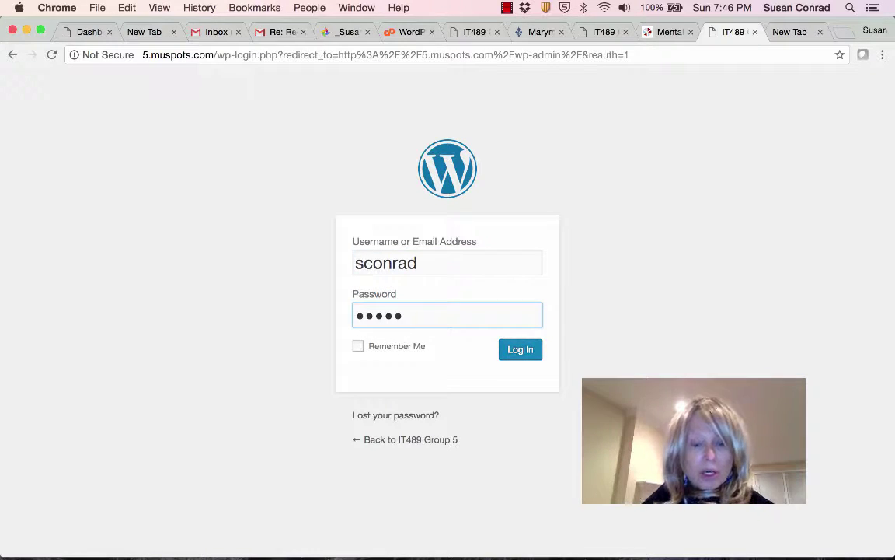
click(516, 355)
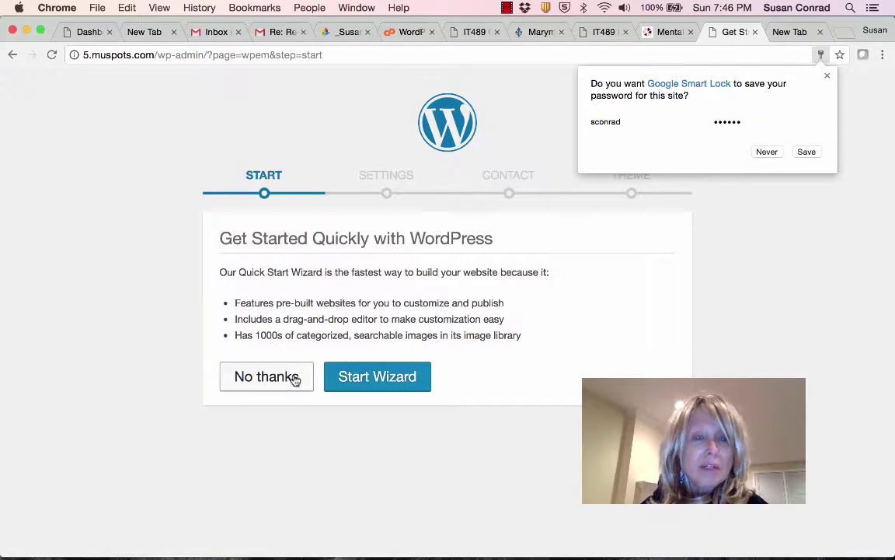
click(294, 376)
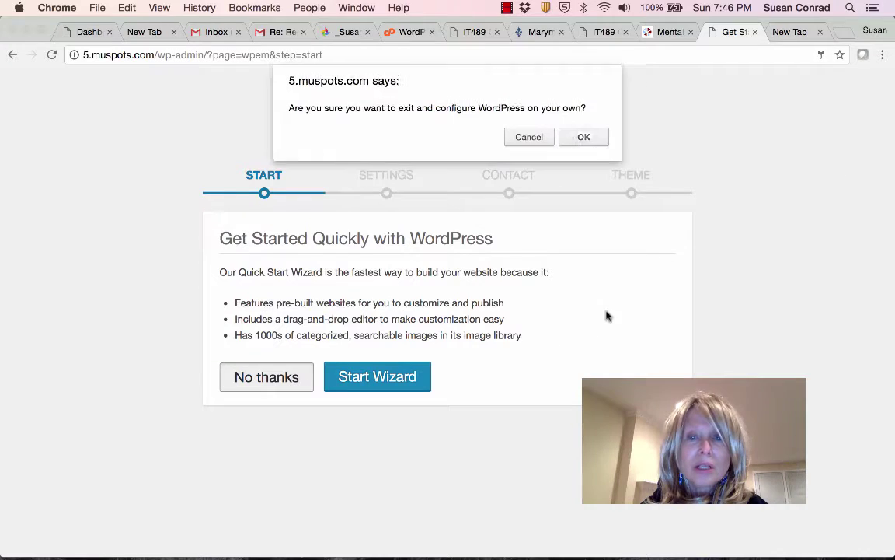
click(582, 138)
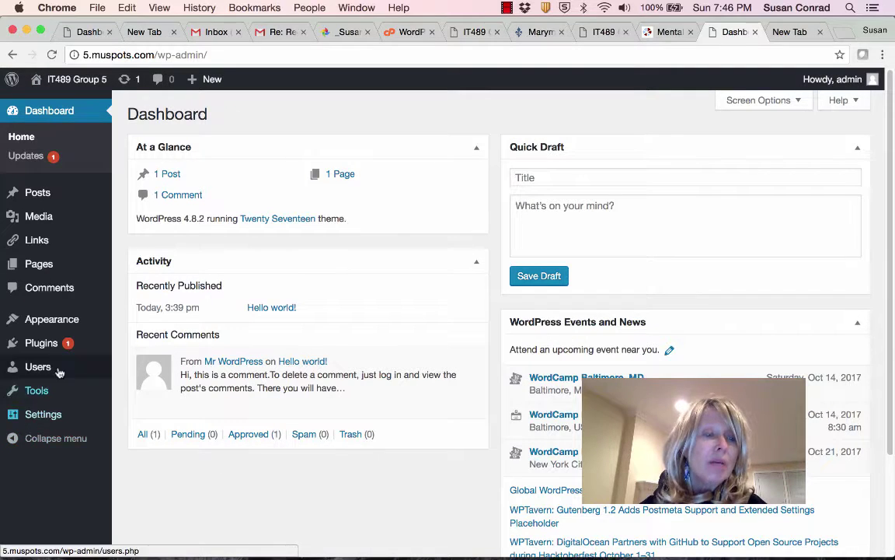
Install the Linten theme from the Featured list under Appearance > Themes > Add New.
mouse_move(46, 326)
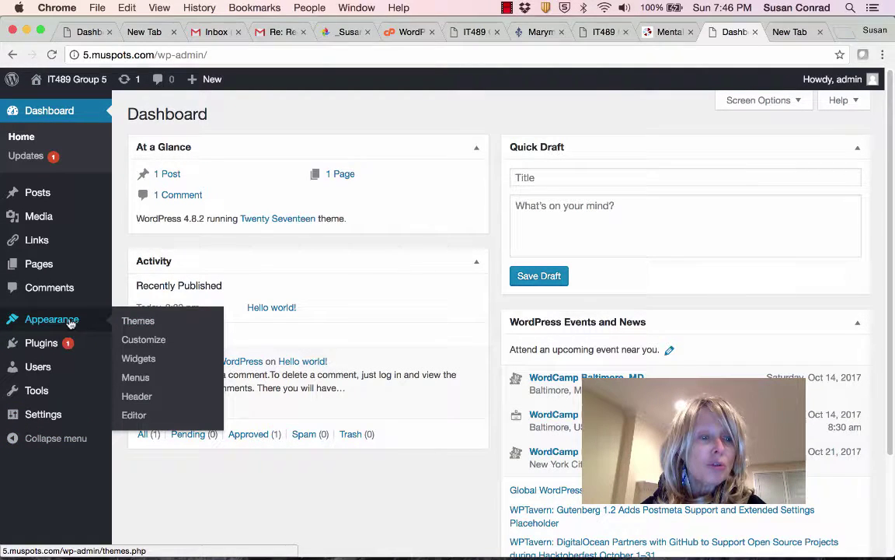
click(134, 322)
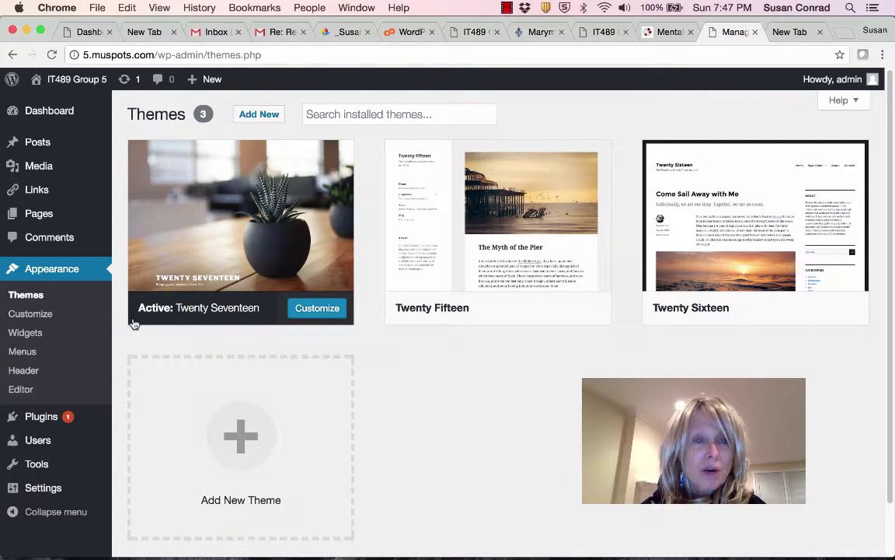
click(258, 115)
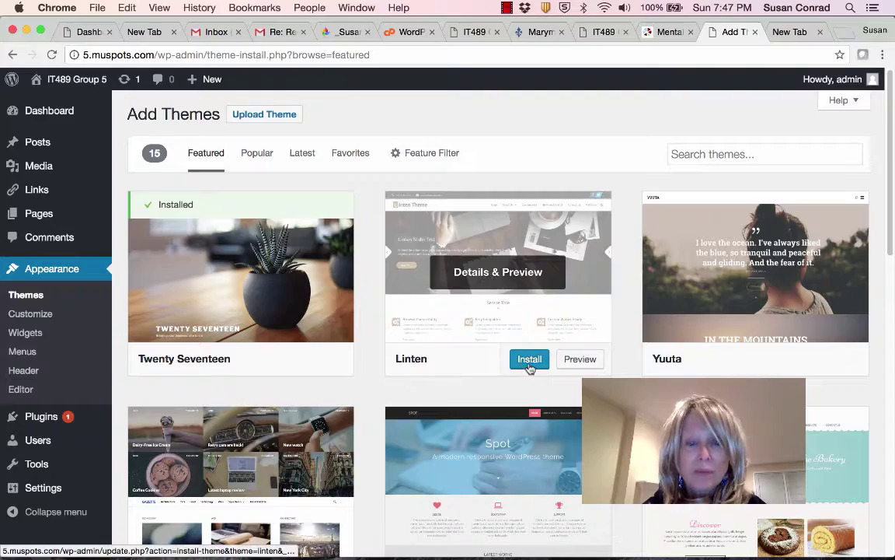
scroll(530, 362, down, 3)
scroll(521, 368, down, 20)
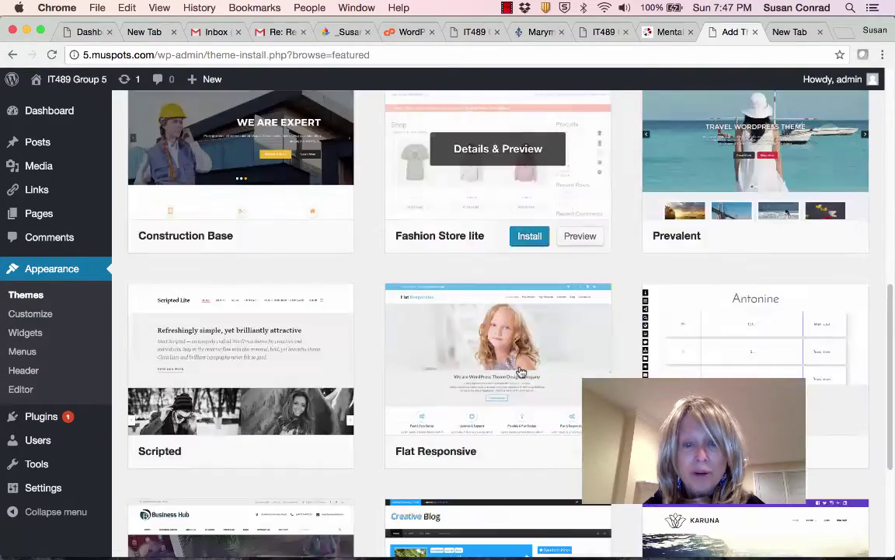
scroll(519, 370, up, 14)
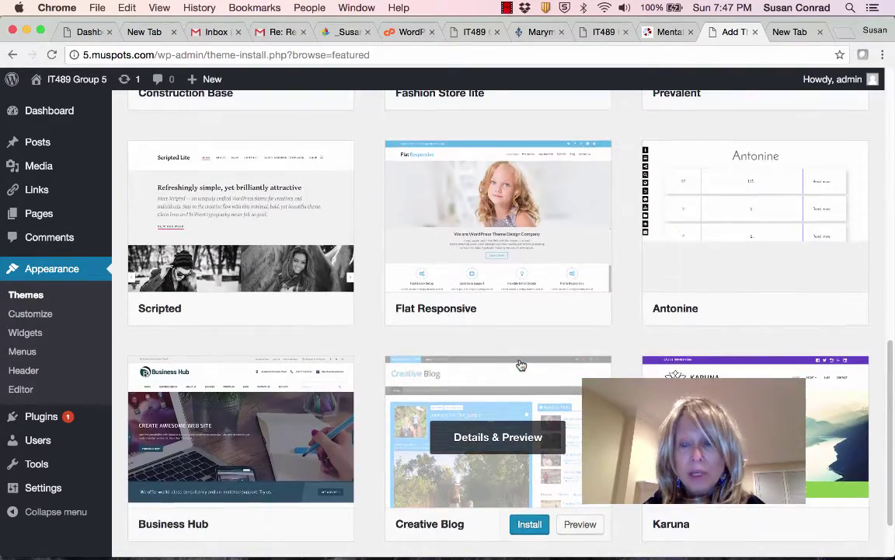
scroll(520, 365, up, 3)
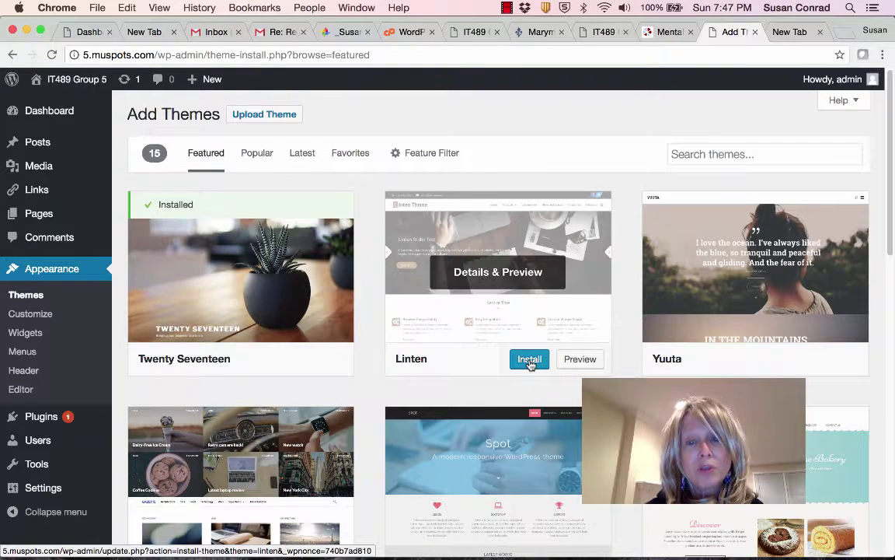
click(530, 360)
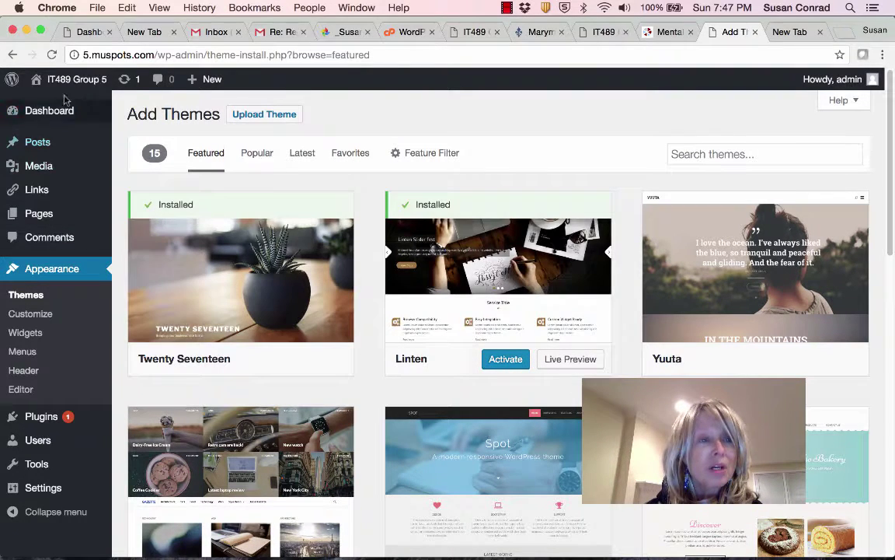
Preview the public site, then return to the admin Dashboard.
mouse_move(66, 80)
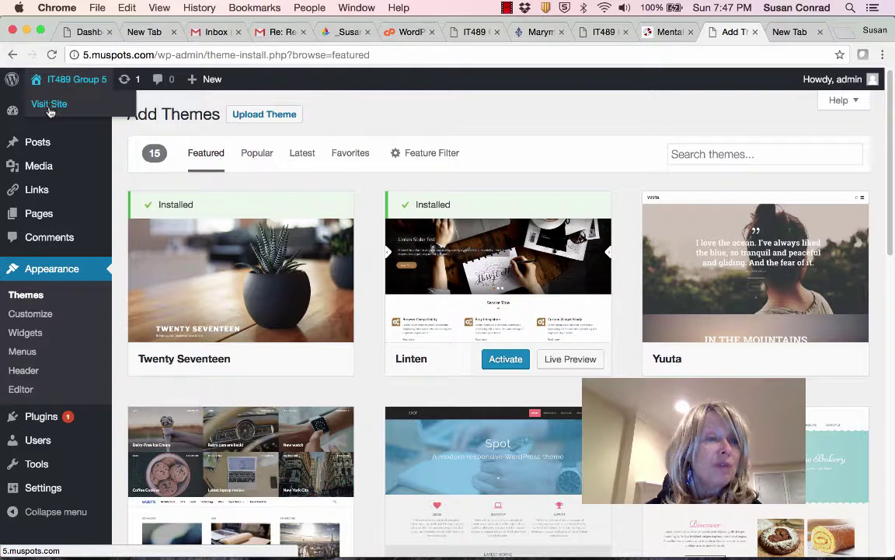
click(48, 105)
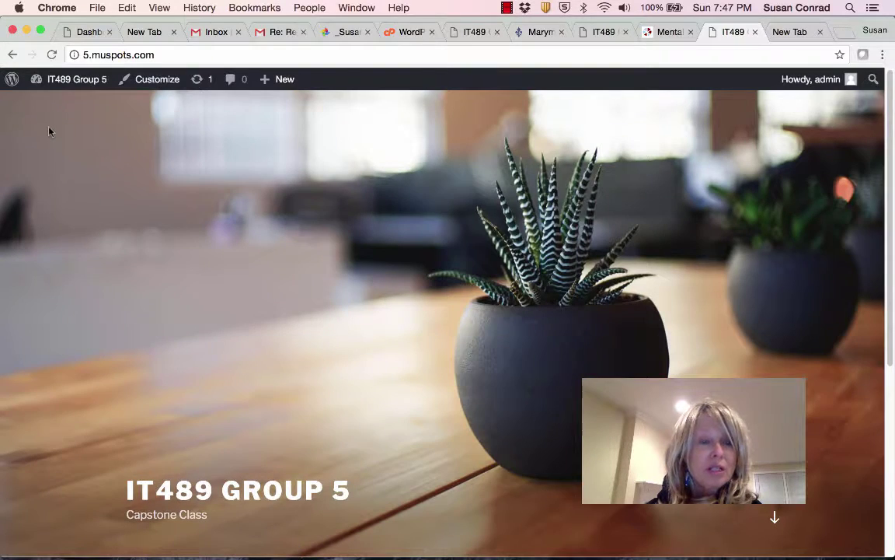
mouse_move(74, 82)
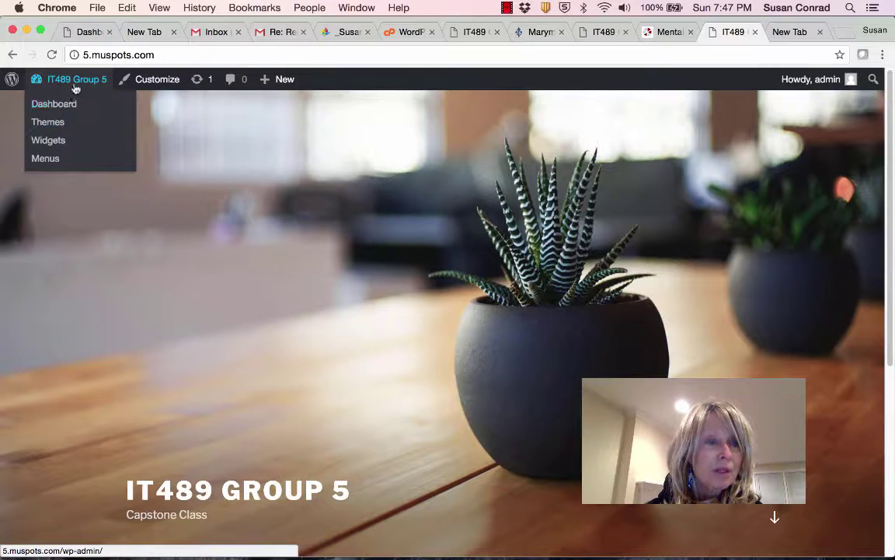
click(77, 83)
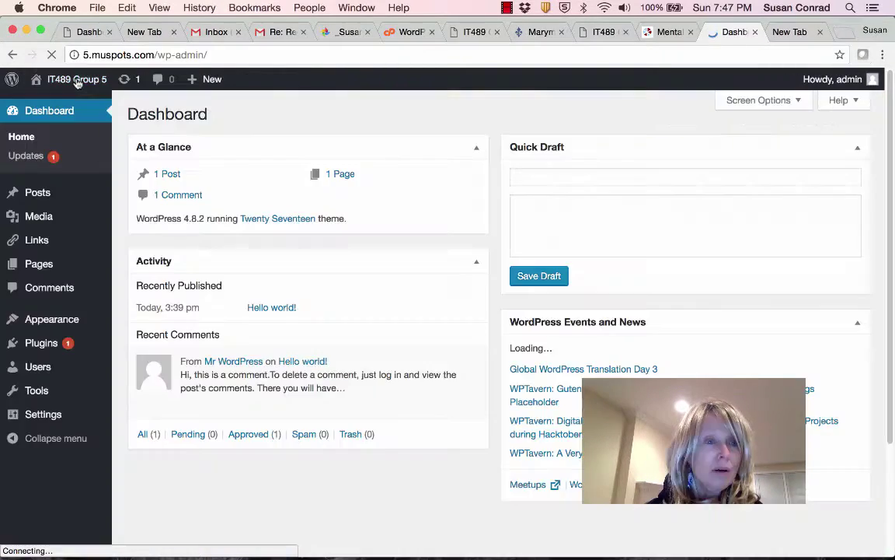
Activate the Linten theme and view the site's Blog page in the new design.
mouse_move(37, 319)
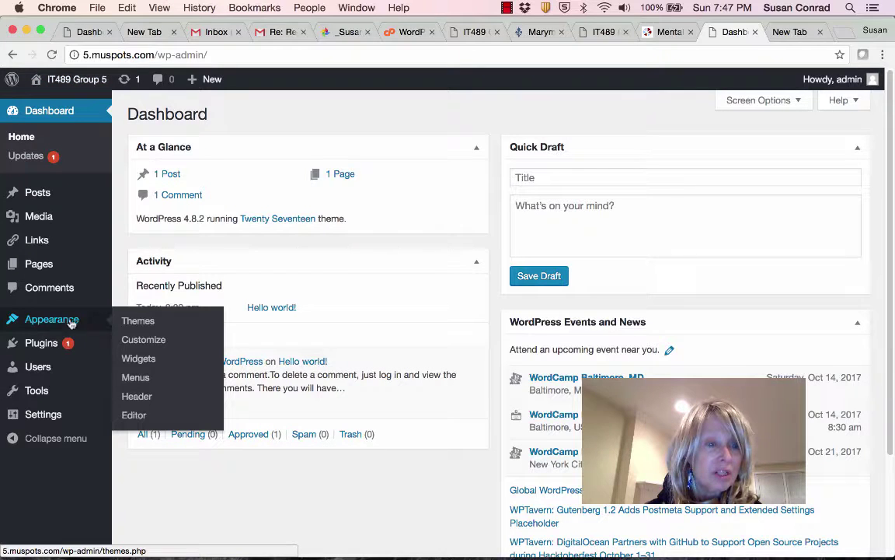
click(132, 322)
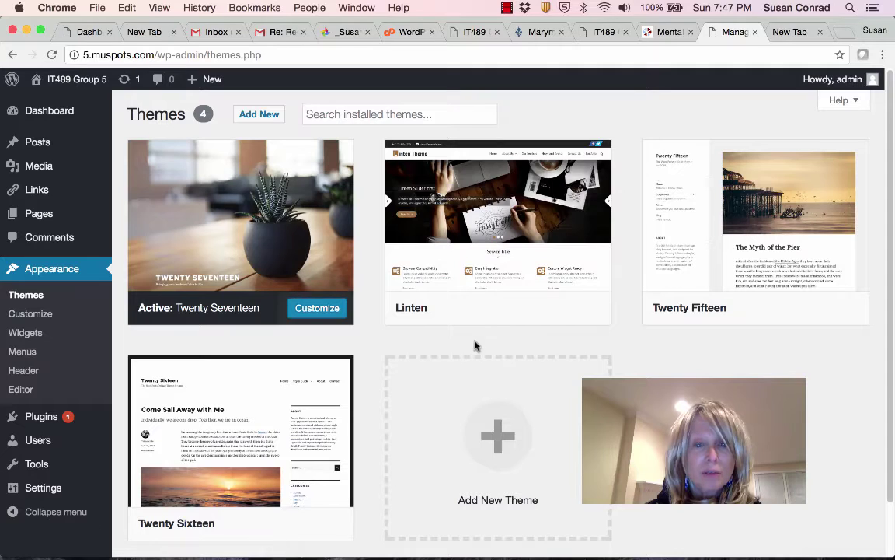
mouse_move(454, 304)
click(502, 310)
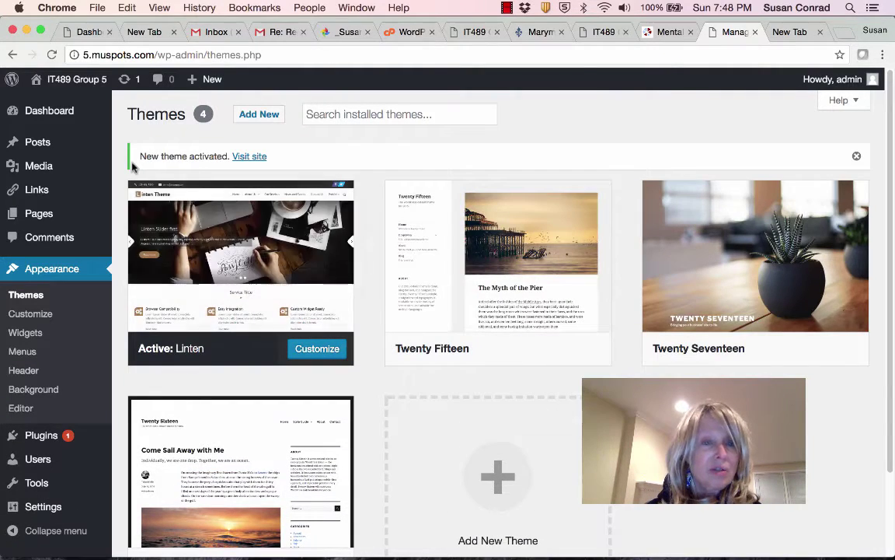
mouse_move(39, 80)
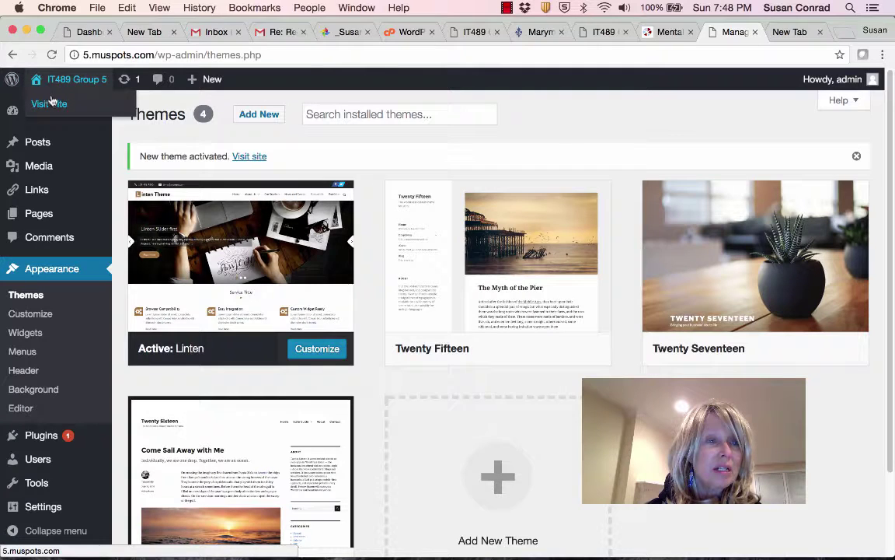
click(49, 105)
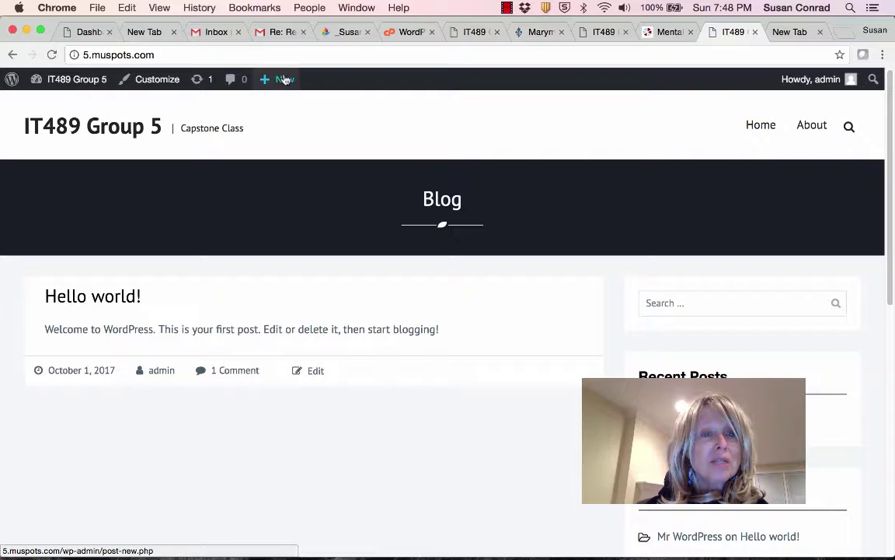
Create a page titled 'Status Report' with the line 'Here are the status reports for Group 5:'.
mouse_move(265, 81)
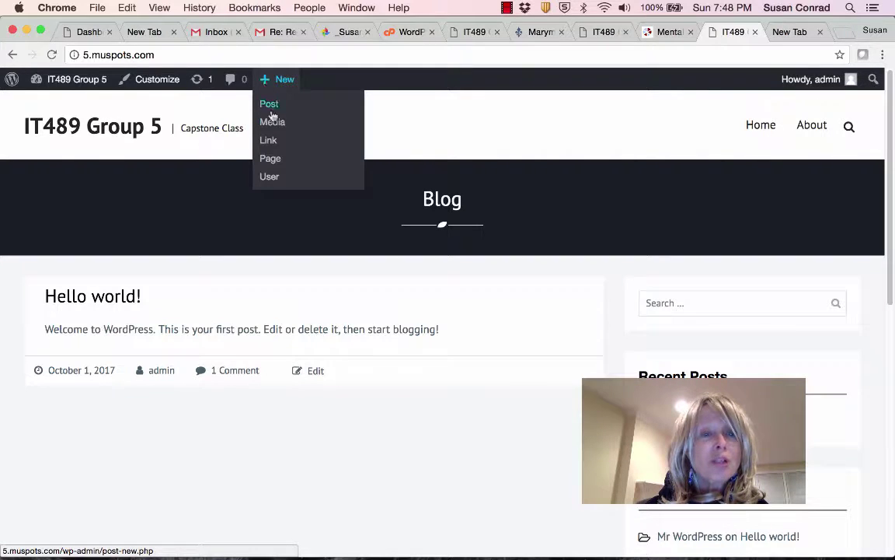
click(269, 159)
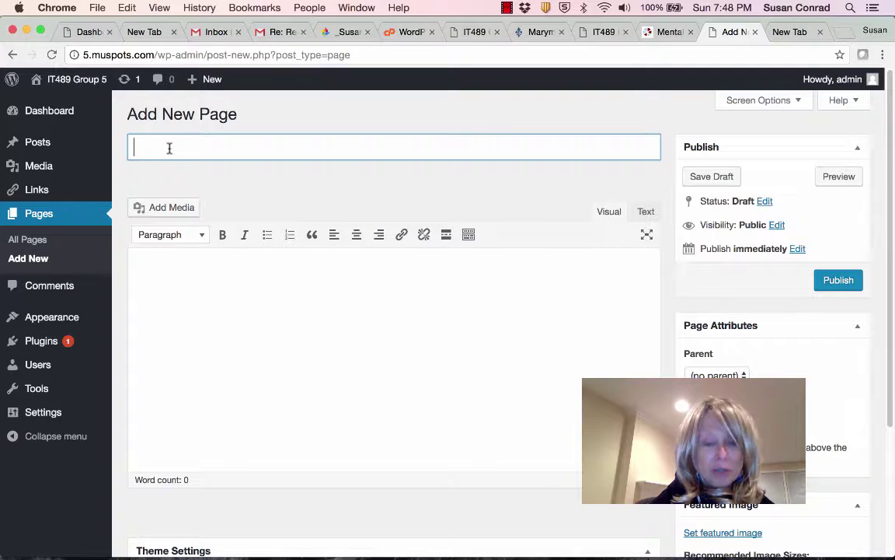
text(Statu)
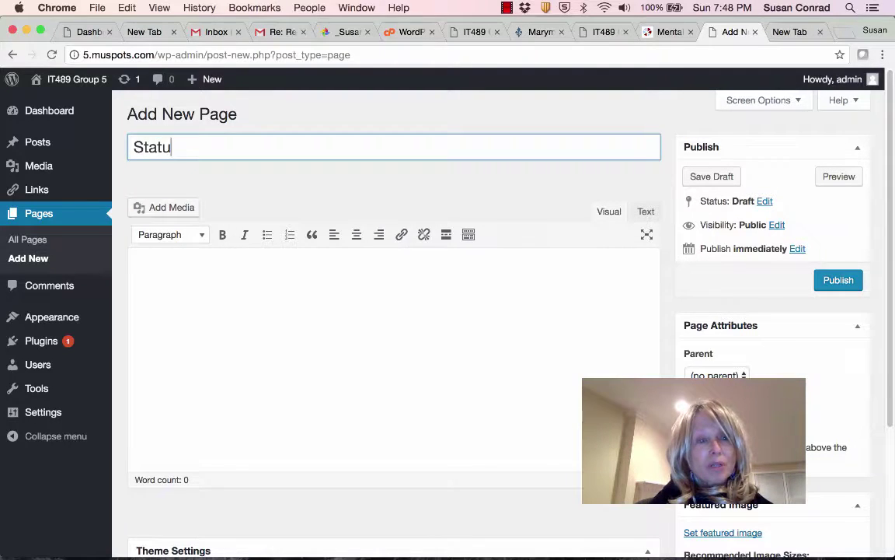
text(s Report)
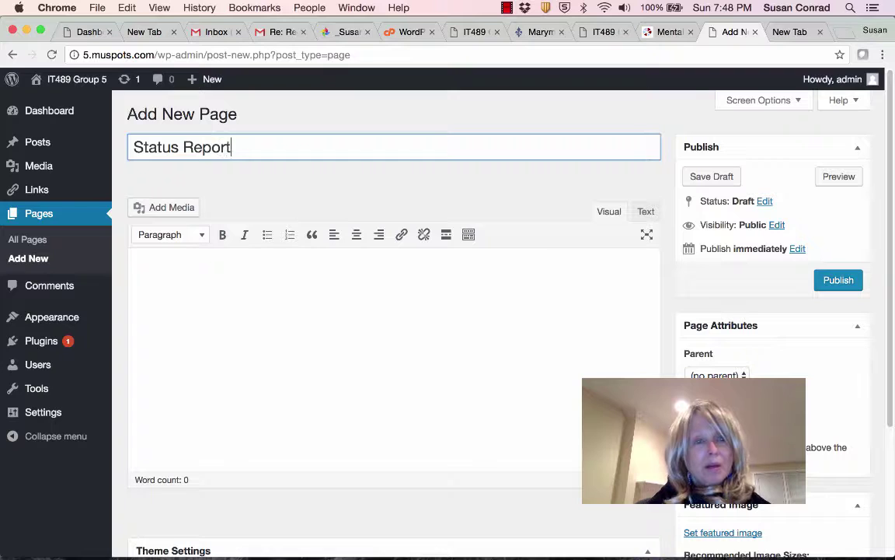
click(175, 278)
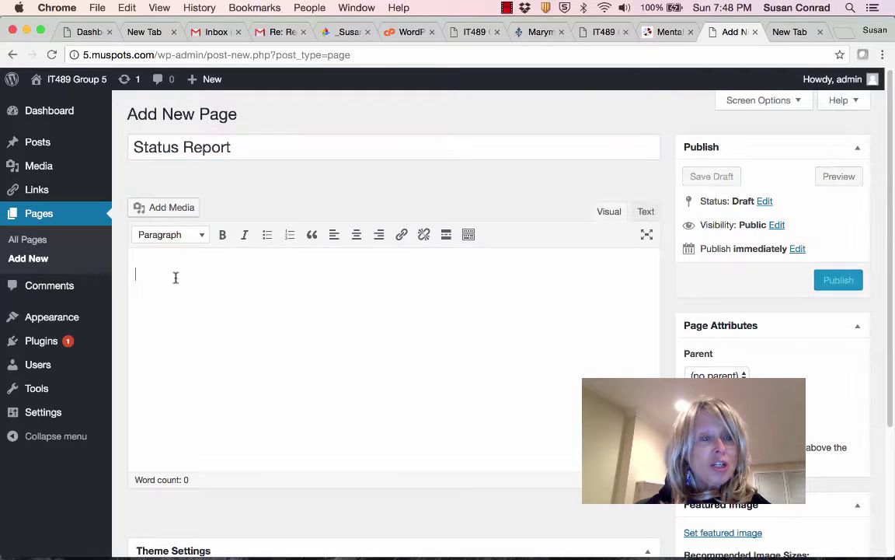
text(Here)
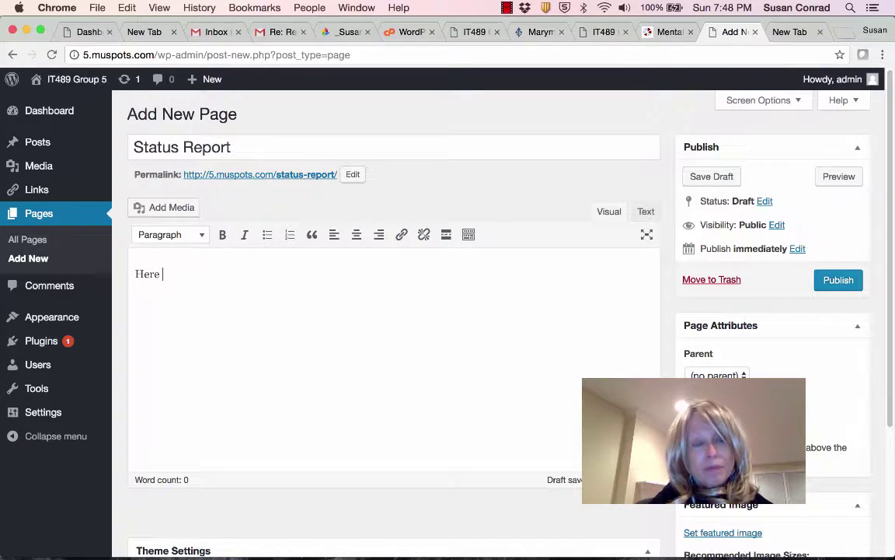
text( are the status reports)
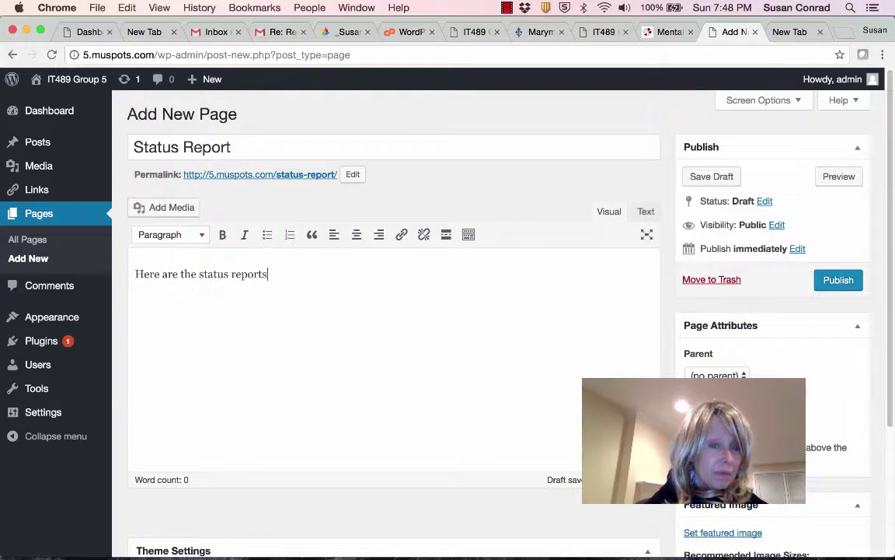
text(r Group 5:)
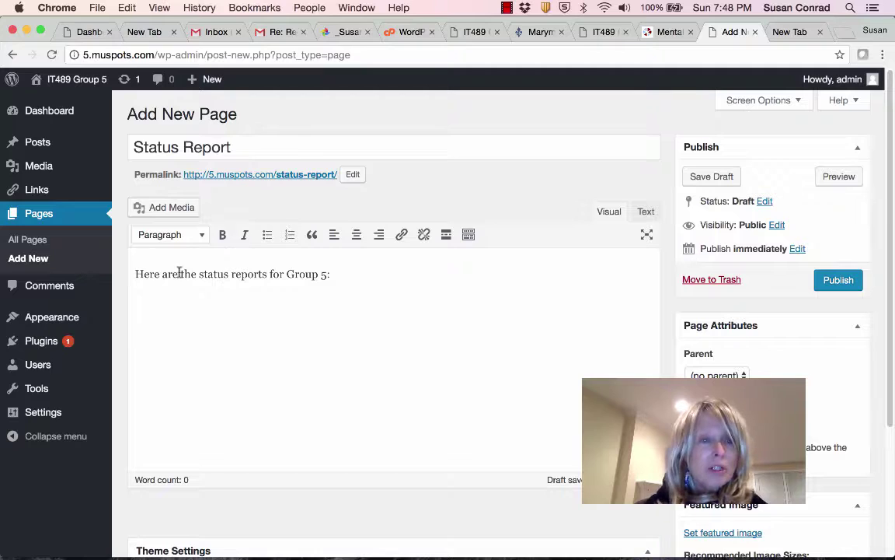
key(Return)
Upload the Status Report Format file, insert it as a link, and publish the page.
click(183, 208)
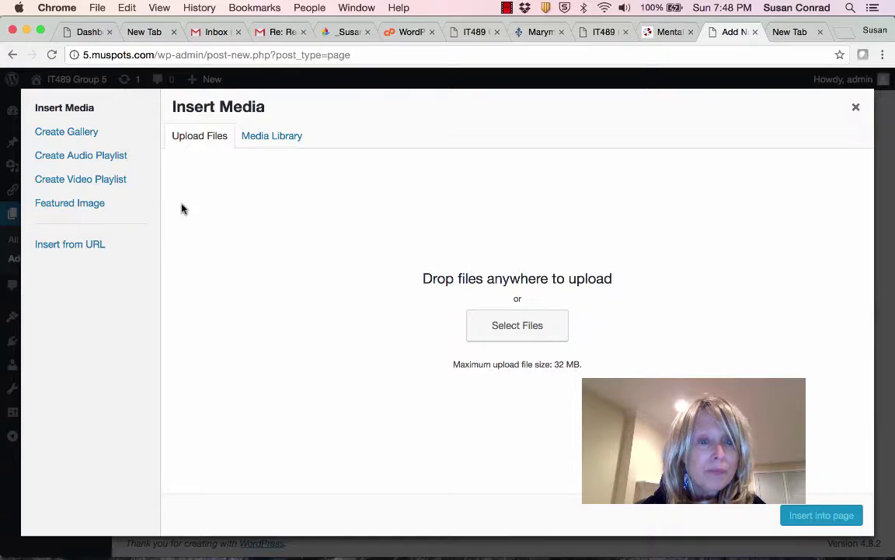
click(506, 334)
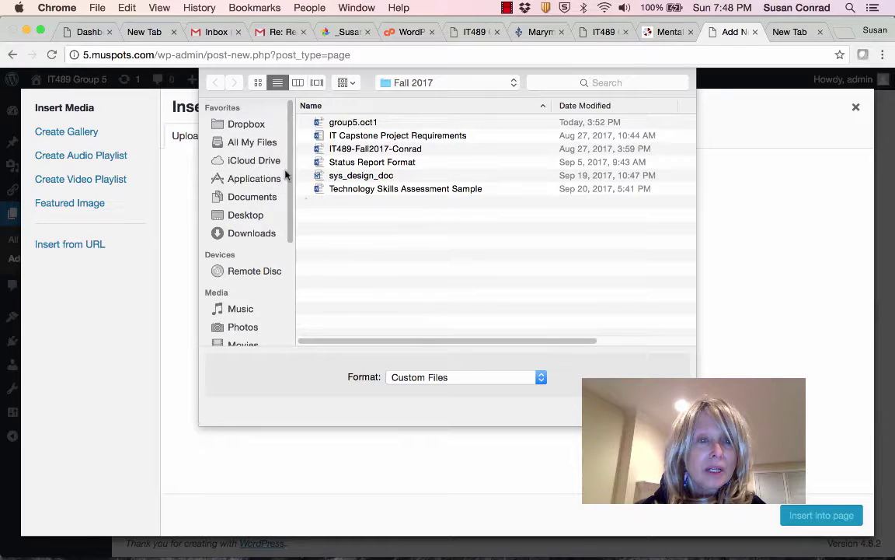
click(369, 163)
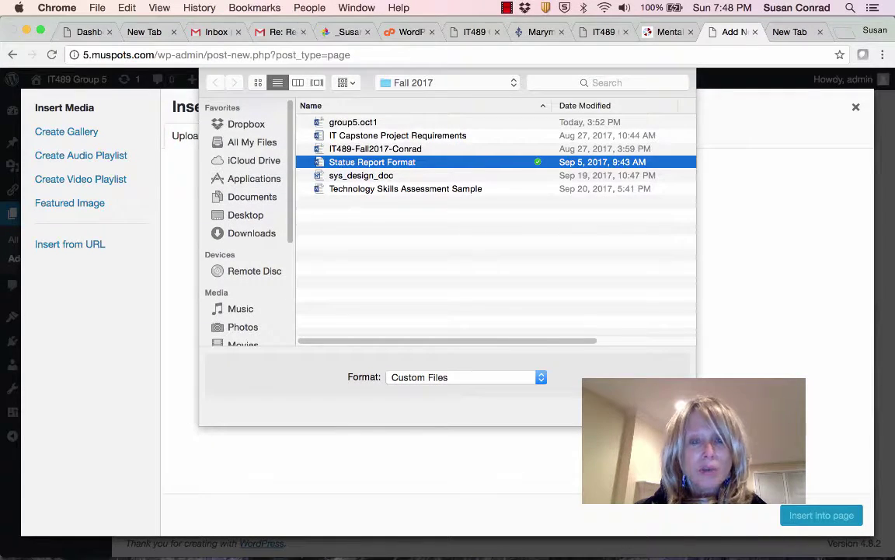
key(Return)
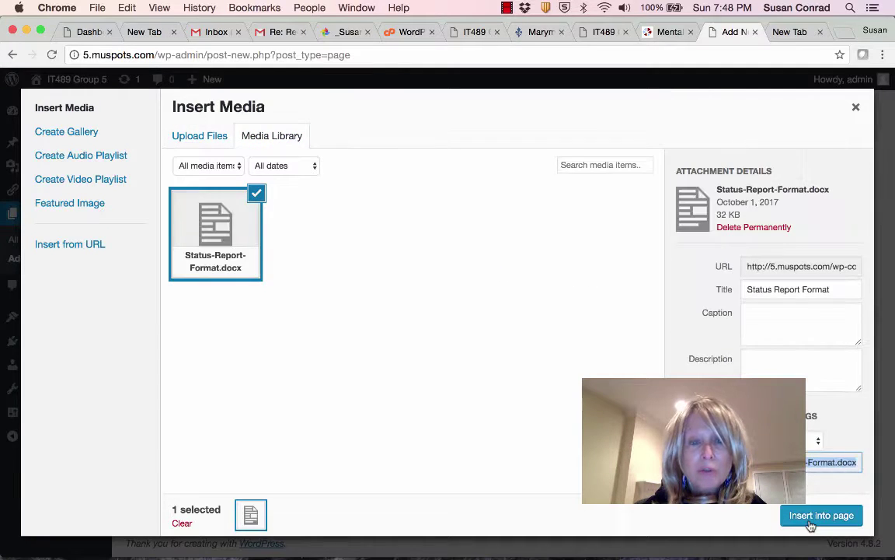
click(821, 515)
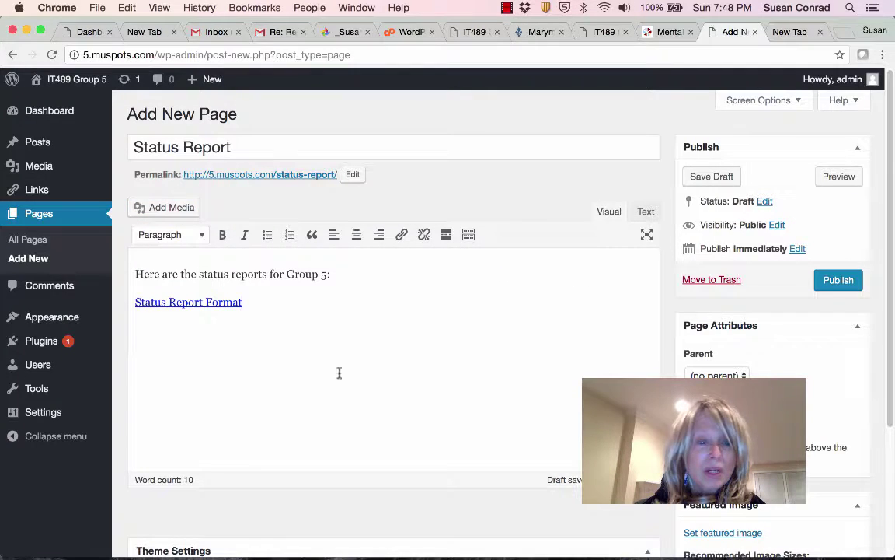
click(851, 284)
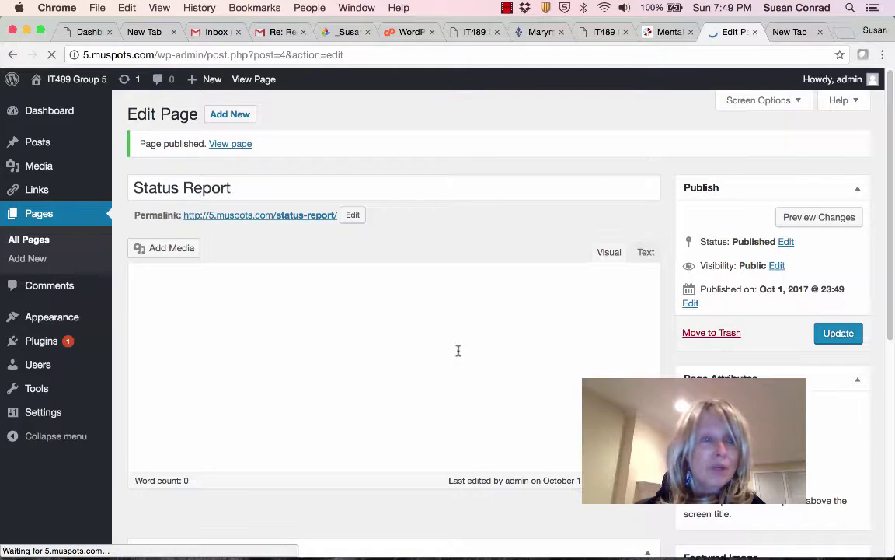
Check the Status Report page through the live site menu, then start a new post.
mouse_move(59, 79)
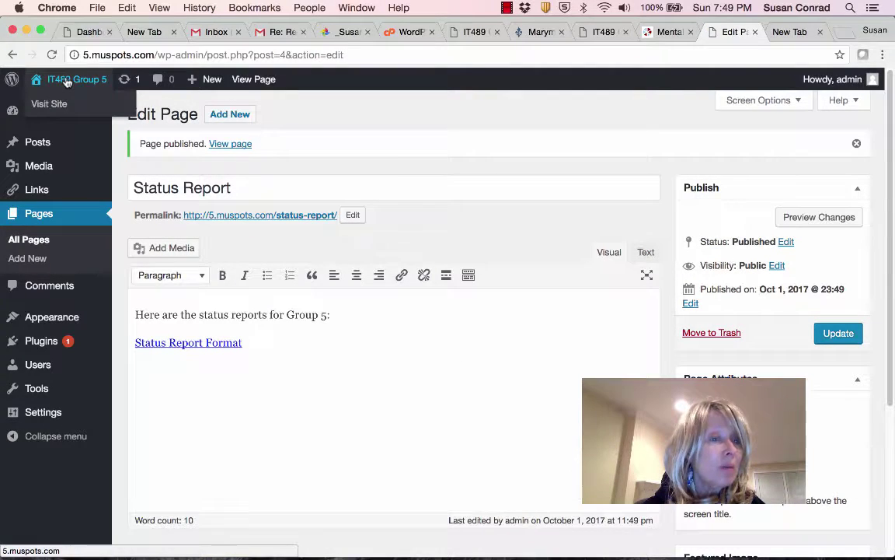
click(56, 103)
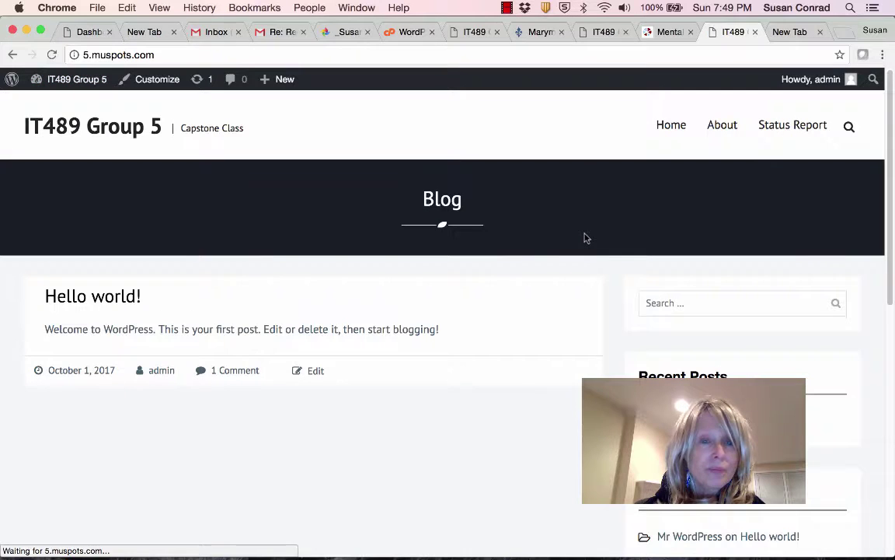
click(792, 125)
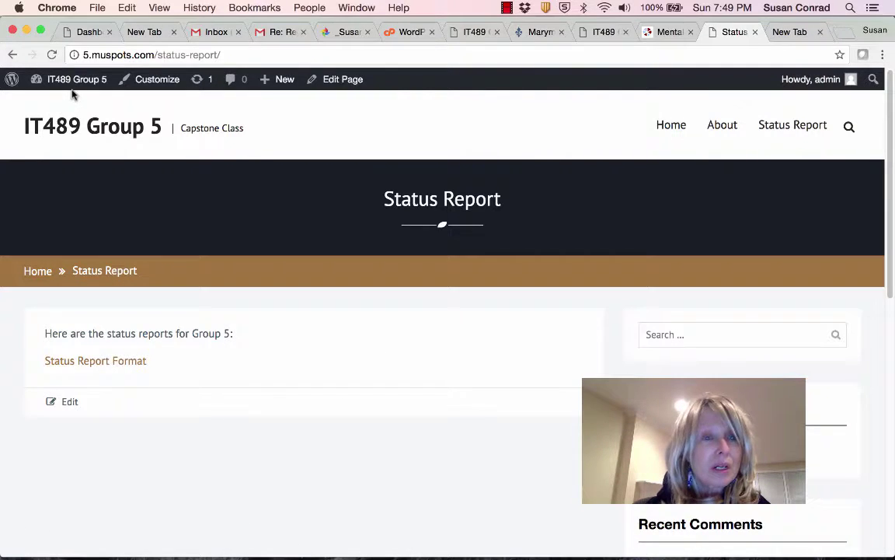
click(268, 85)
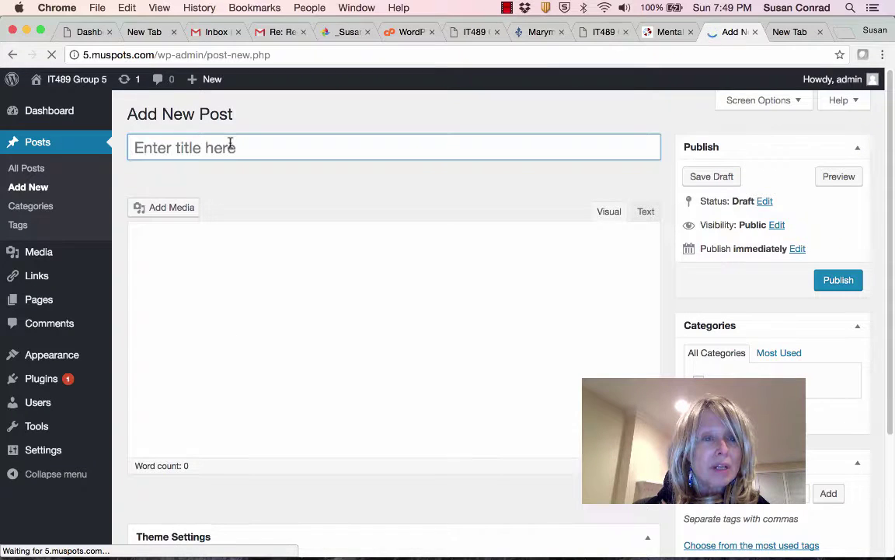
Title a post 'Detail Design', publish it, and begin another new post.
text(Deta)
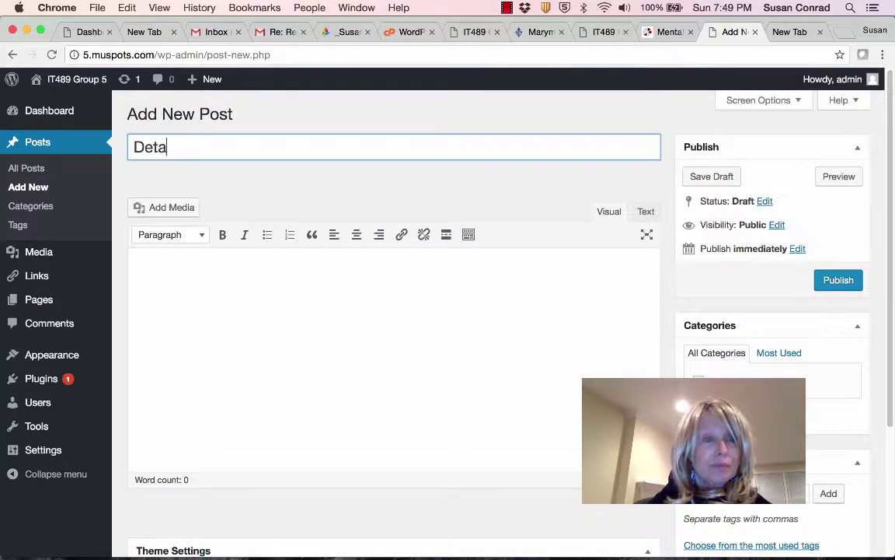
text(il Desi)
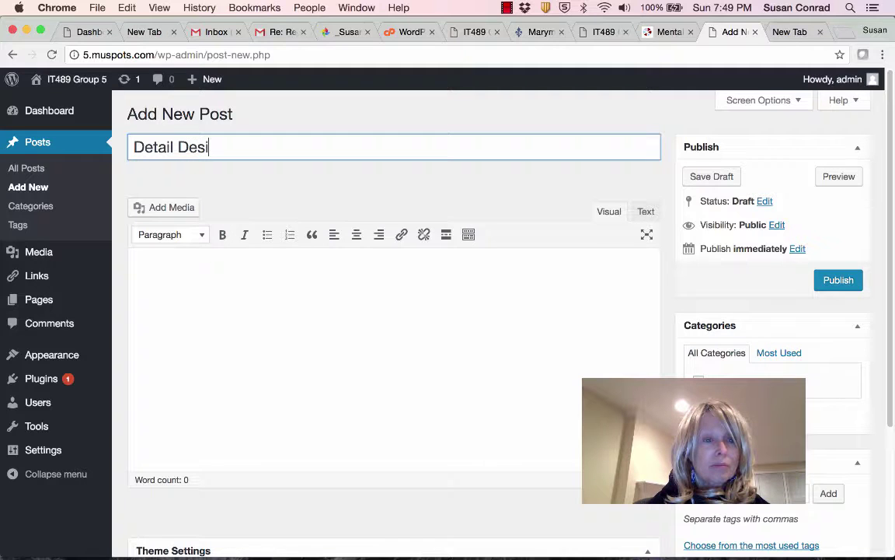
text(gn)
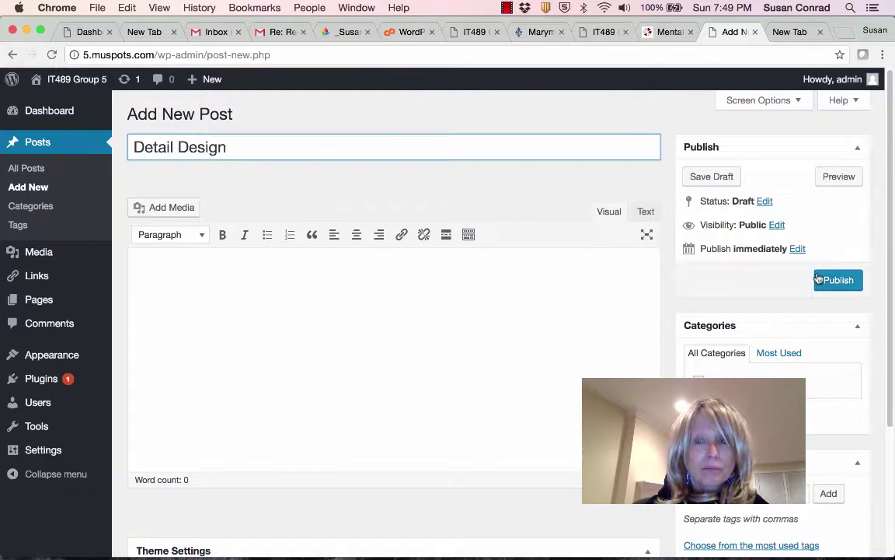
click(830, 280)
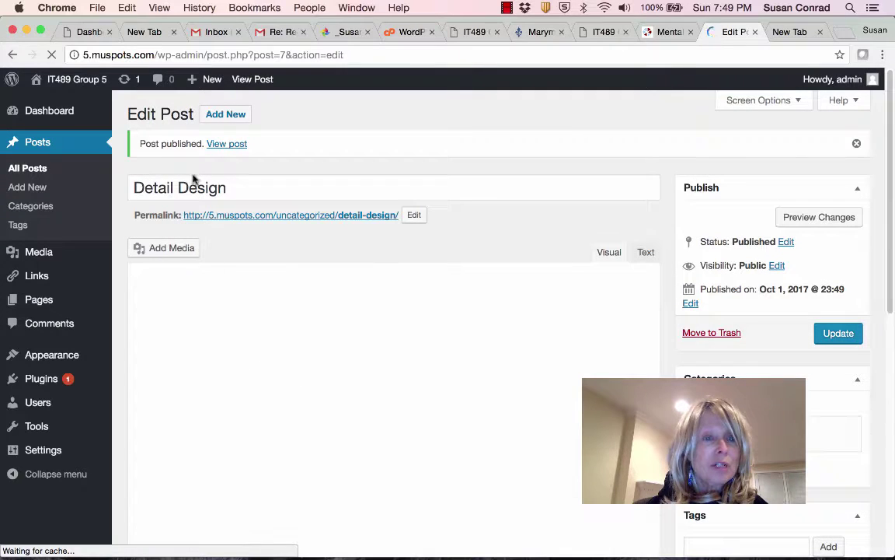
click(209, 79)
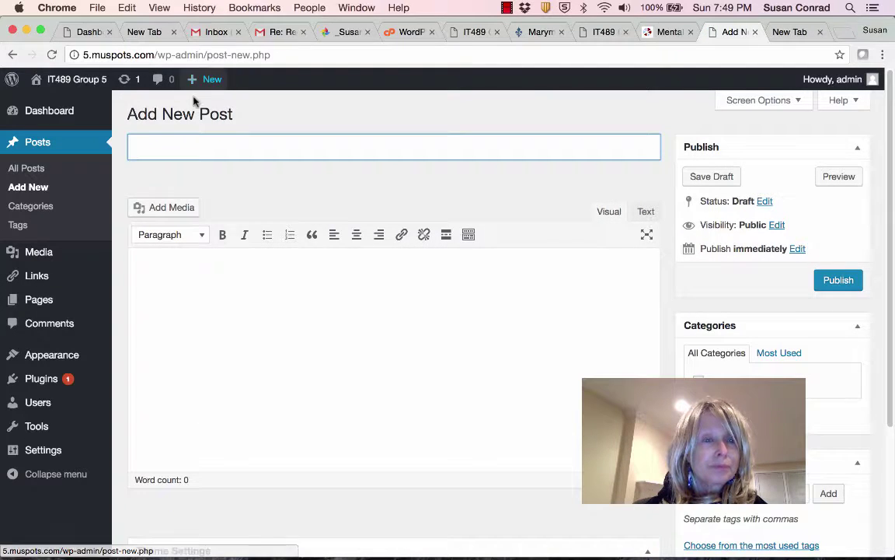
Create and publish an empty page titled 'System Rationale; Project Timeframe and Responsibilities'.
mouse_move(197, 87)
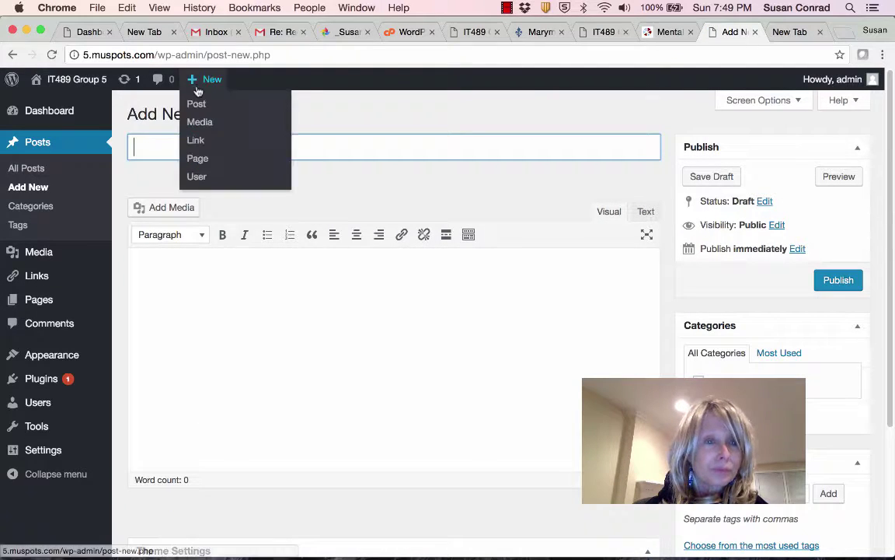
click(197, 159)
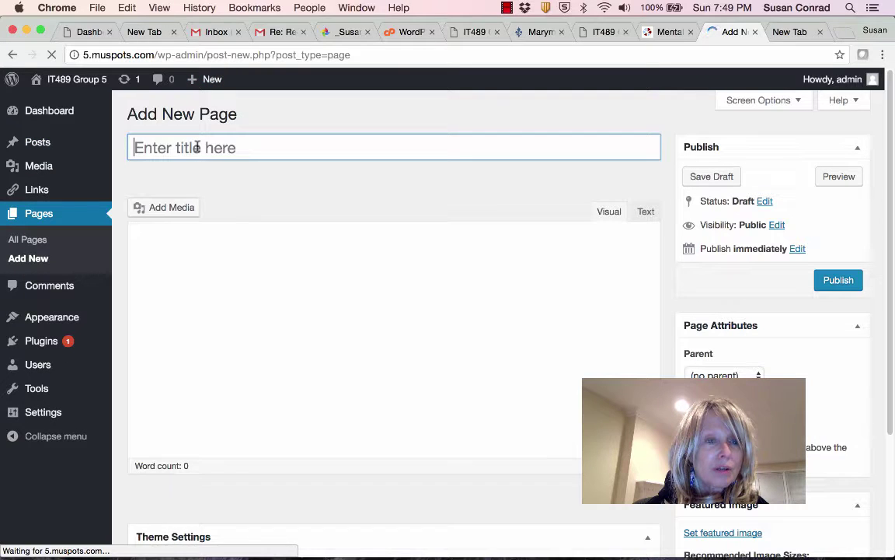
text(Us)
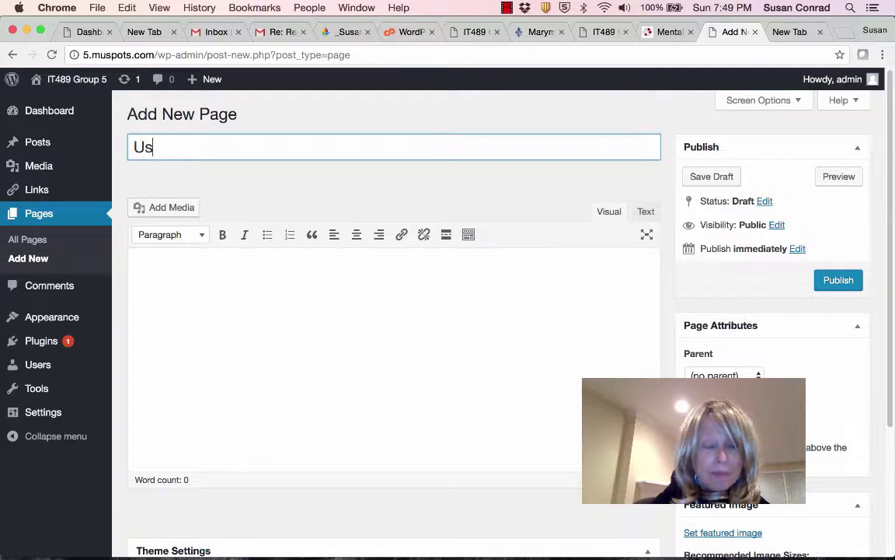
text(er Re)
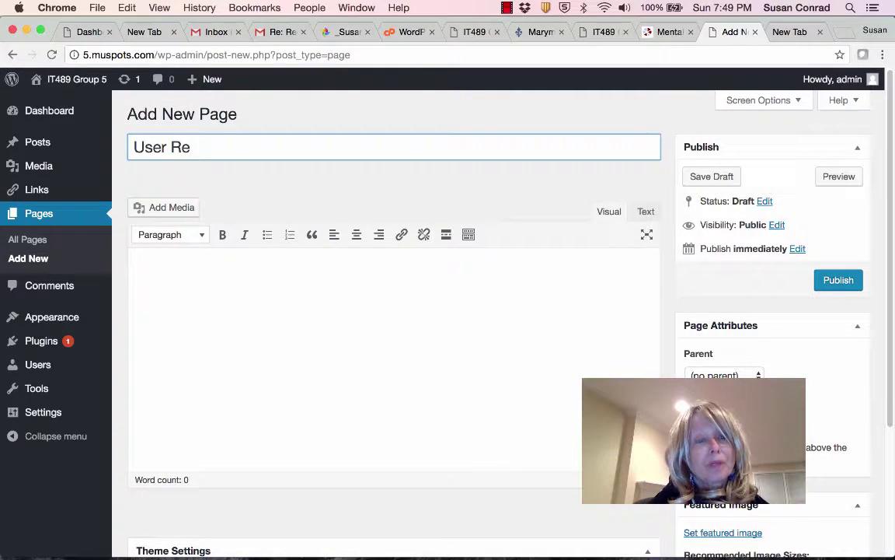
key(BackSpace)
key(BackSpace)
key(BackSpace)
key(BackSpace)
key(BackSpace)
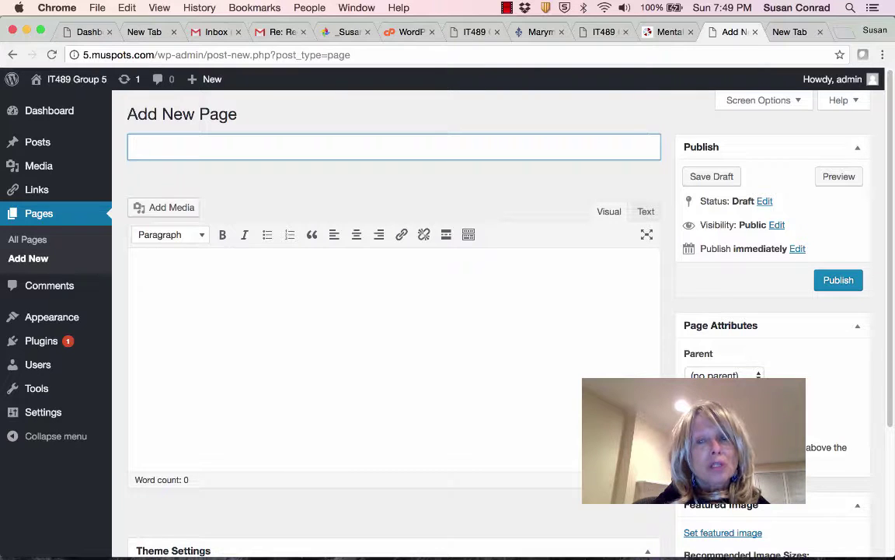
text(Sys)
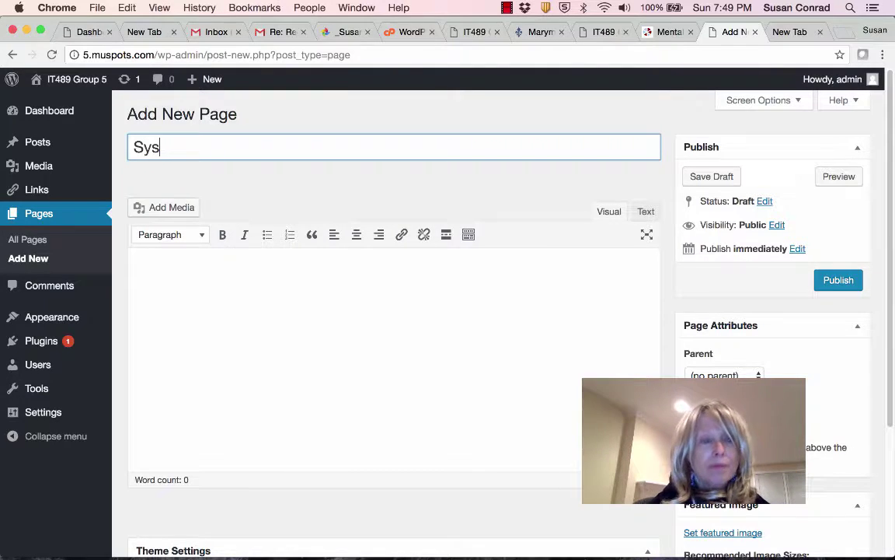
text(tem Rationale; p)
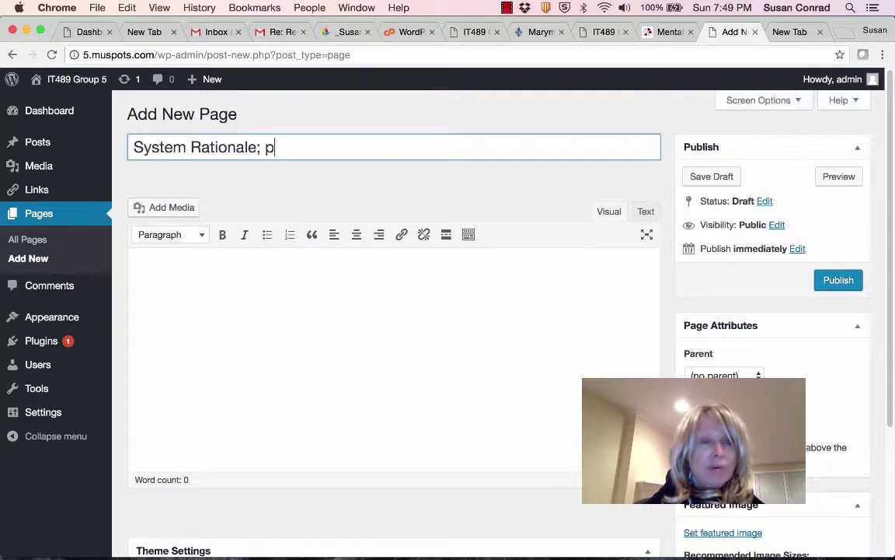
key(BackSpace)
text(P)
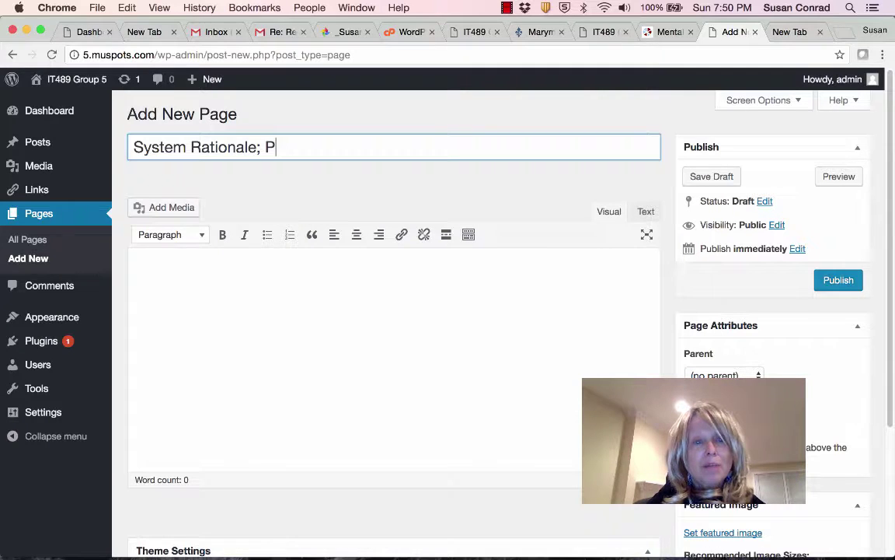
text(ro)
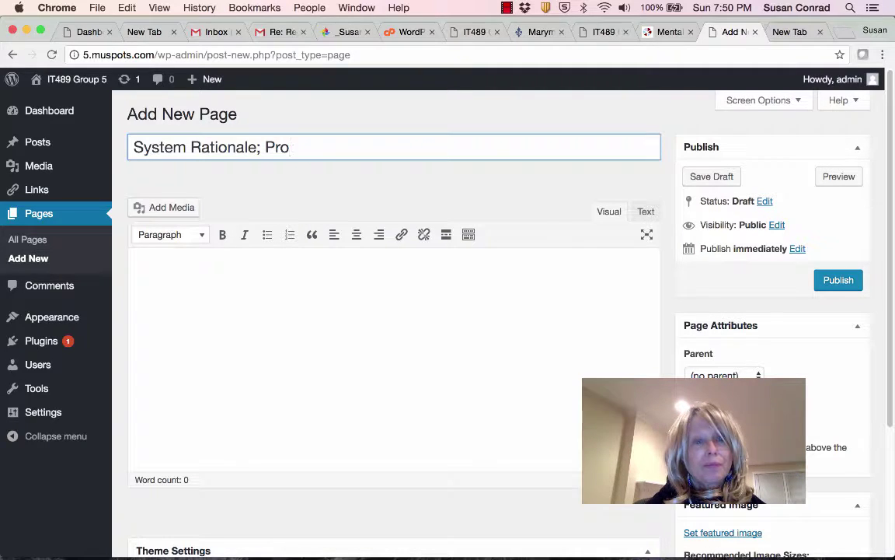
text(tjeect T)
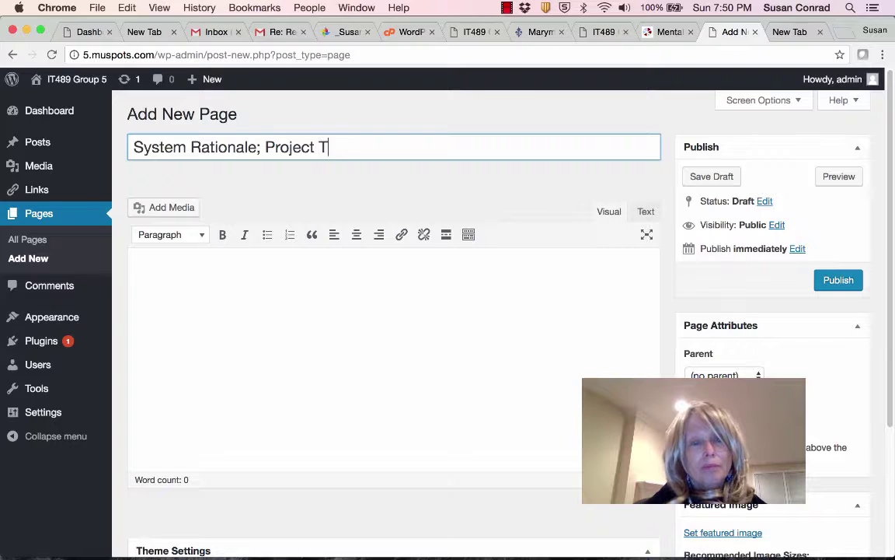
text(imeframe)
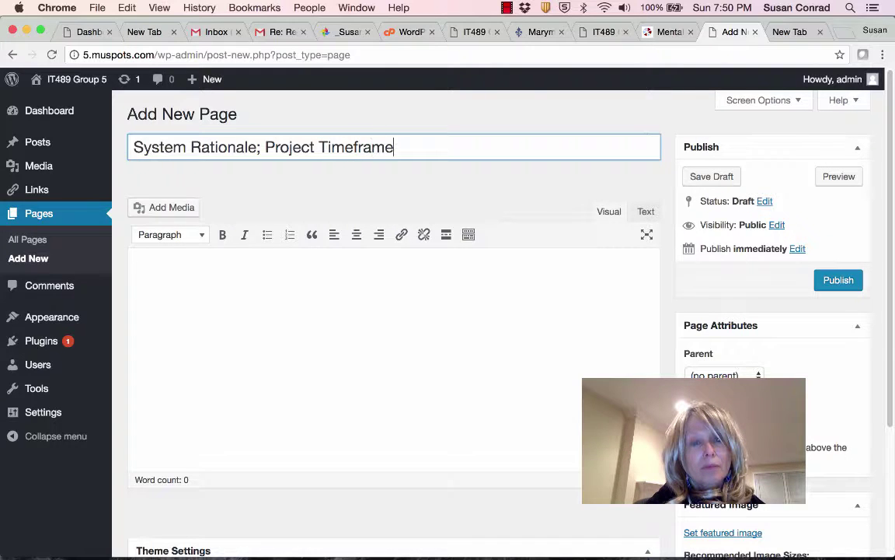
text( and Res)
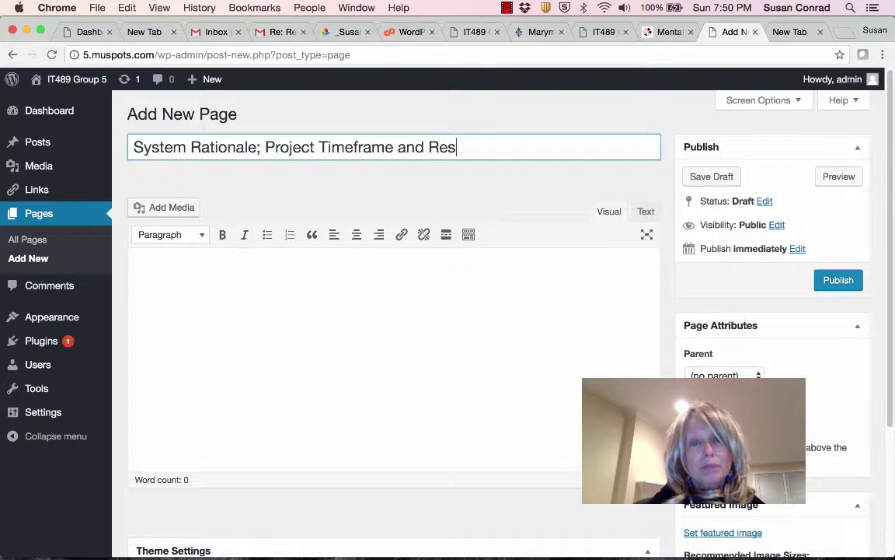
text(ponsibilit)
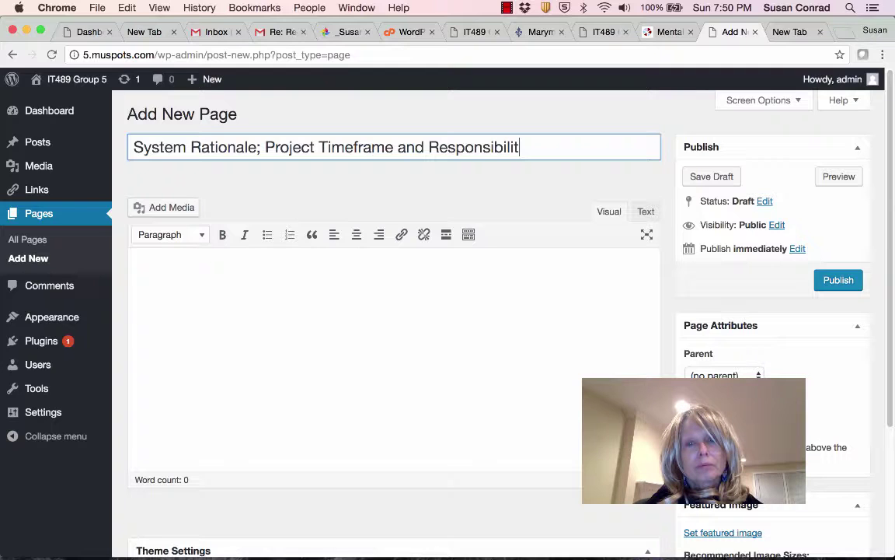
text(ies)
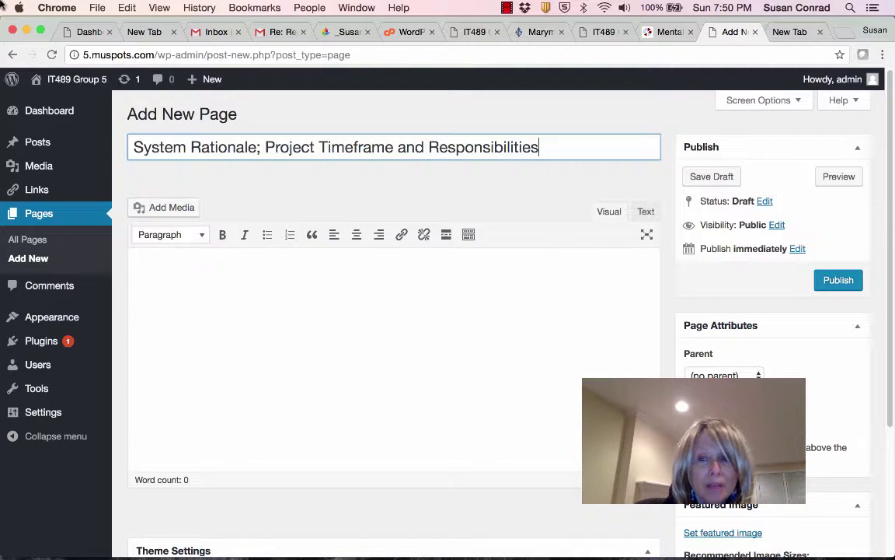
click(846, 279)
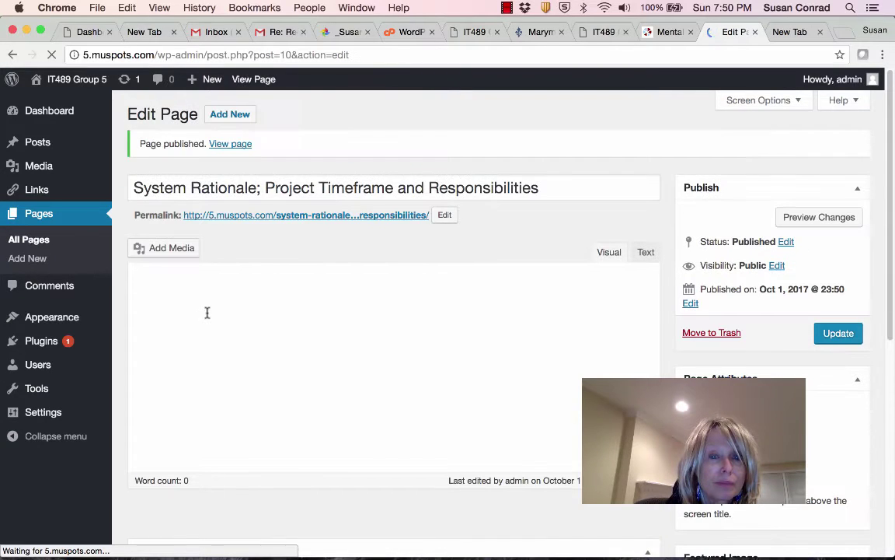
Open the System Rationale page from the live site menu, then switch to its editor.
click(51, 79)
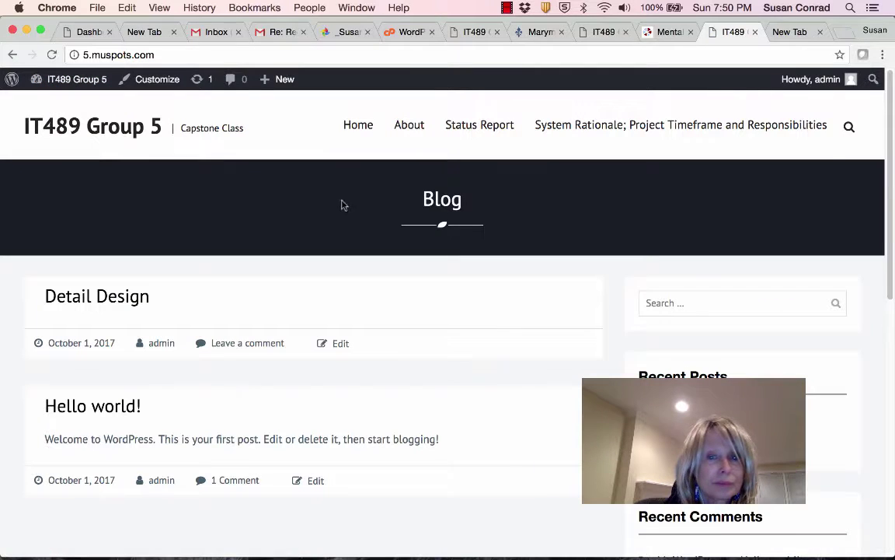
click(592, 128)
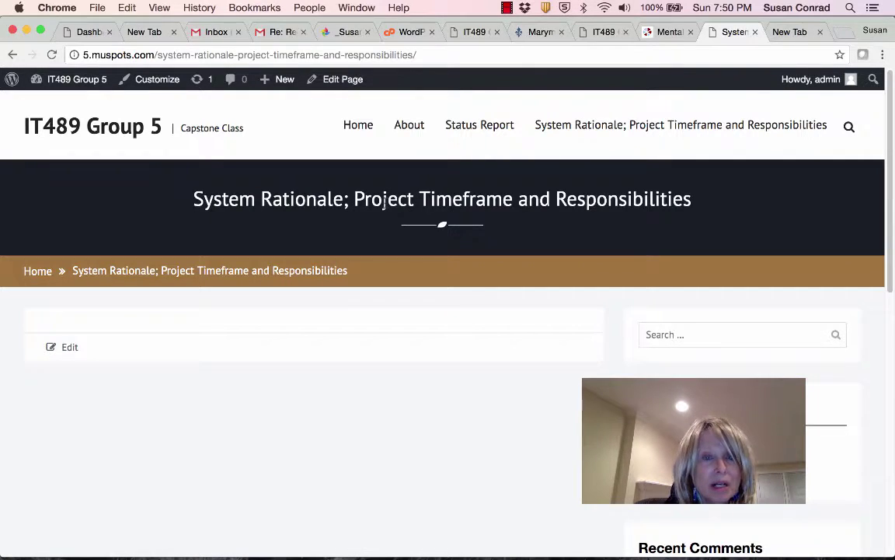
click(339, 79)
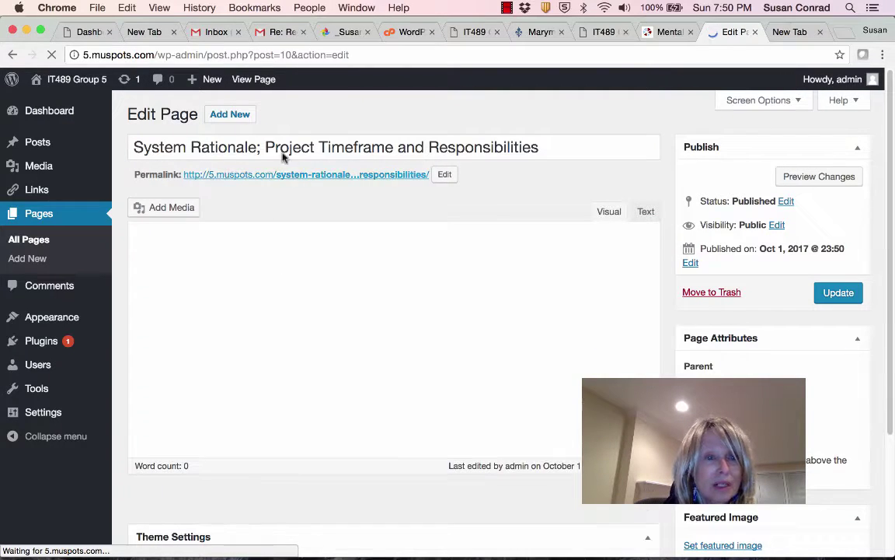
Shorten the page title to 'System', update the page, and visit the live site.
drag(542, 147, 194, 152)
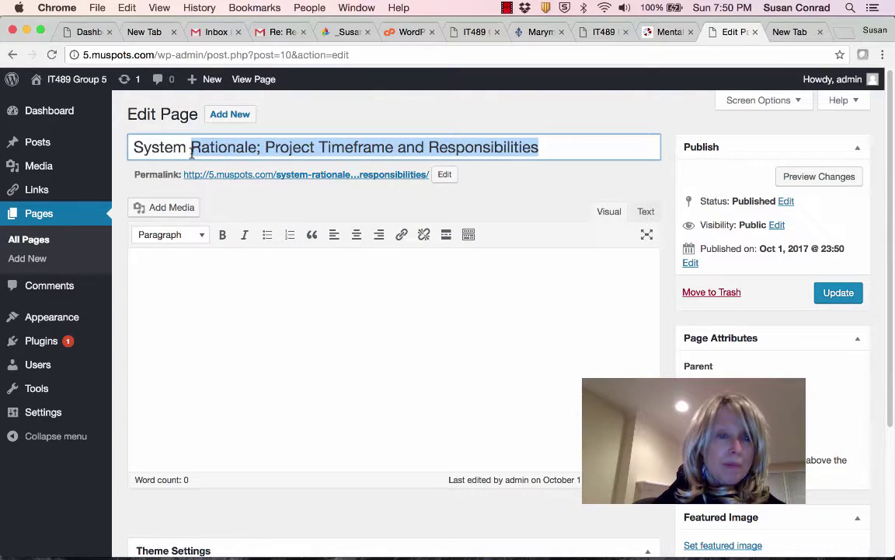
text(Inform)
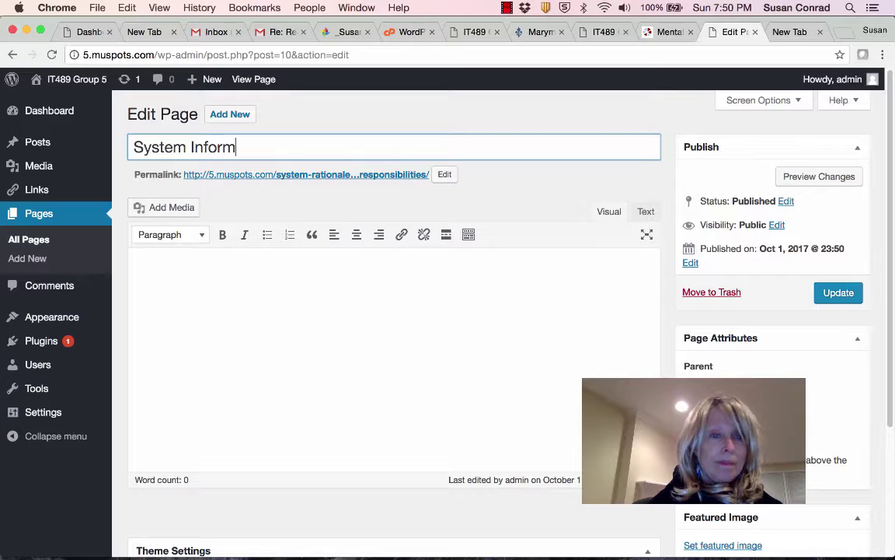
key(BackSpace)
key(BackSpace)
key(BackSpace)
key(BackSpace)
key(BackSpace)
key(BackSpace)
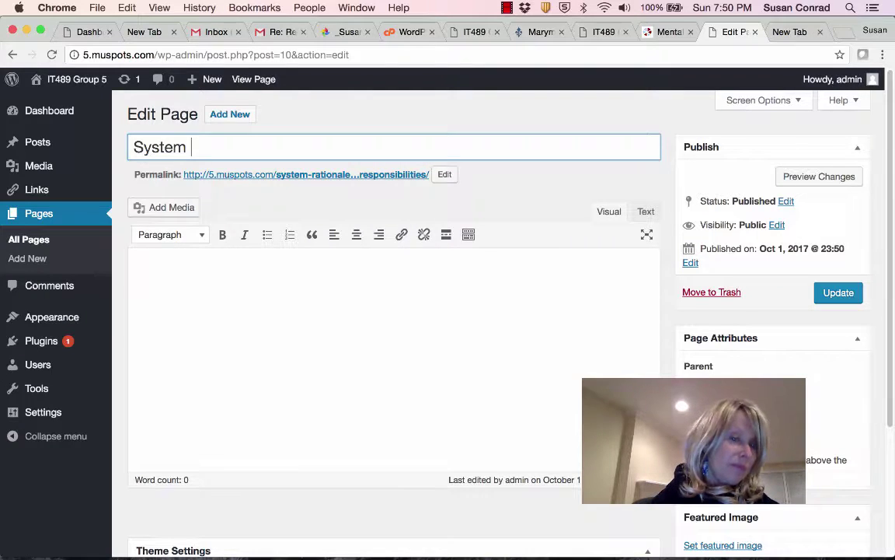
click(830, 293)
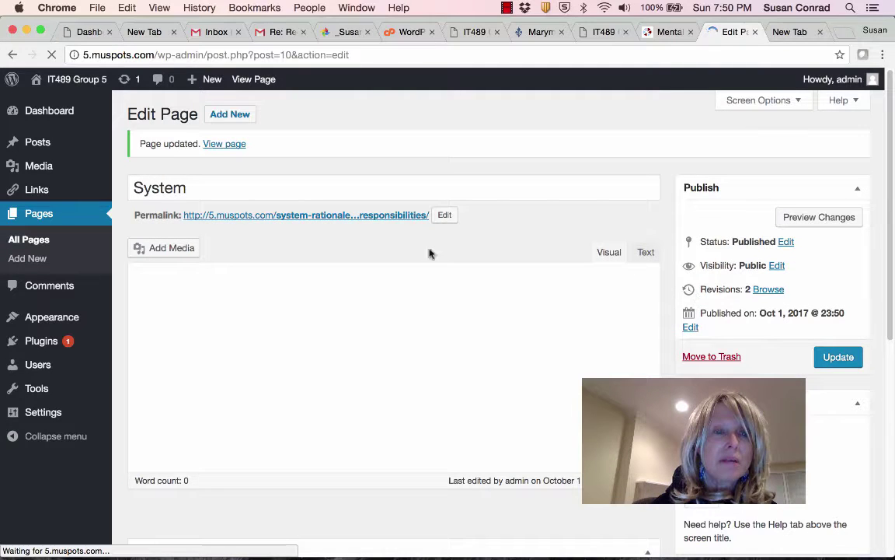
mouse_move(58, 81)
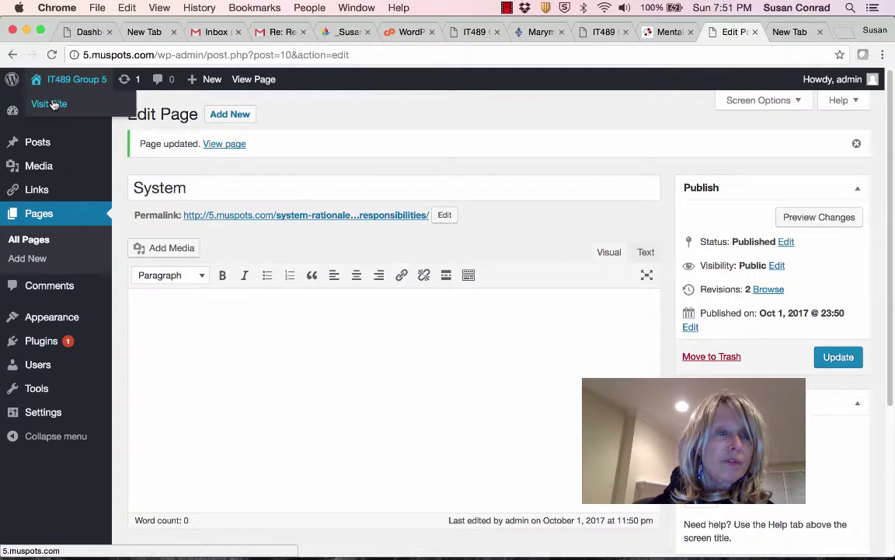
click(49, 102)
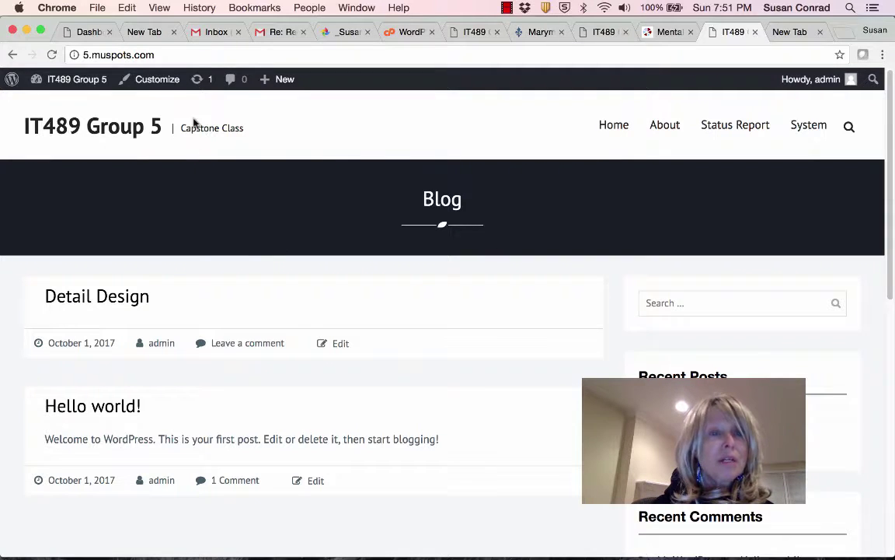
mouse_move(54, 80)
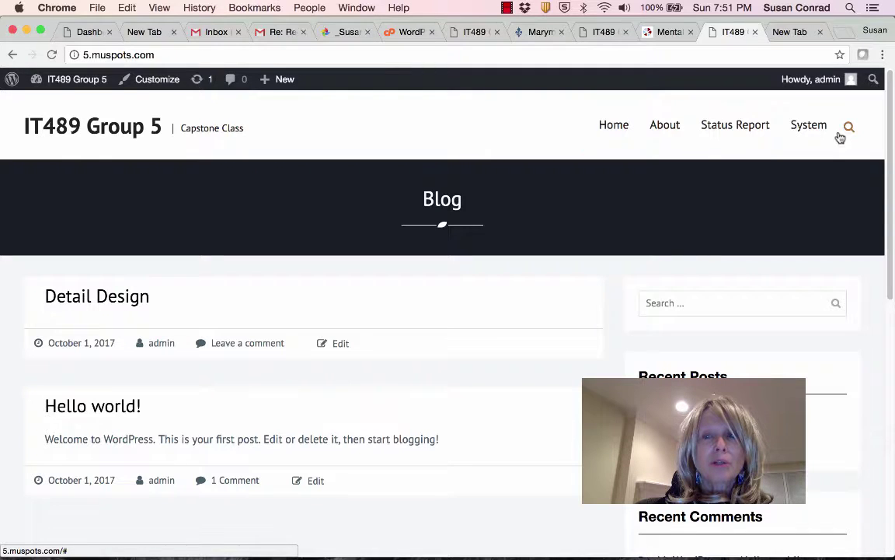
click(622, 125)
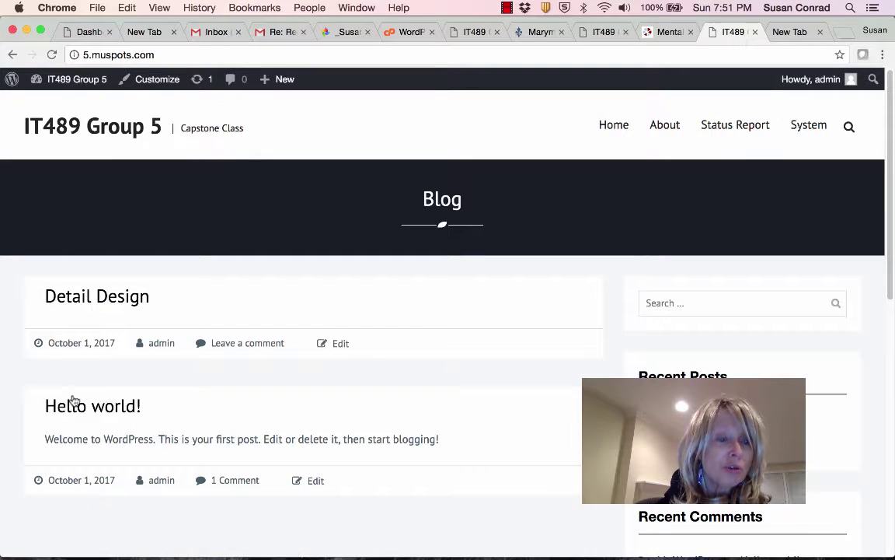
click(311, 482)
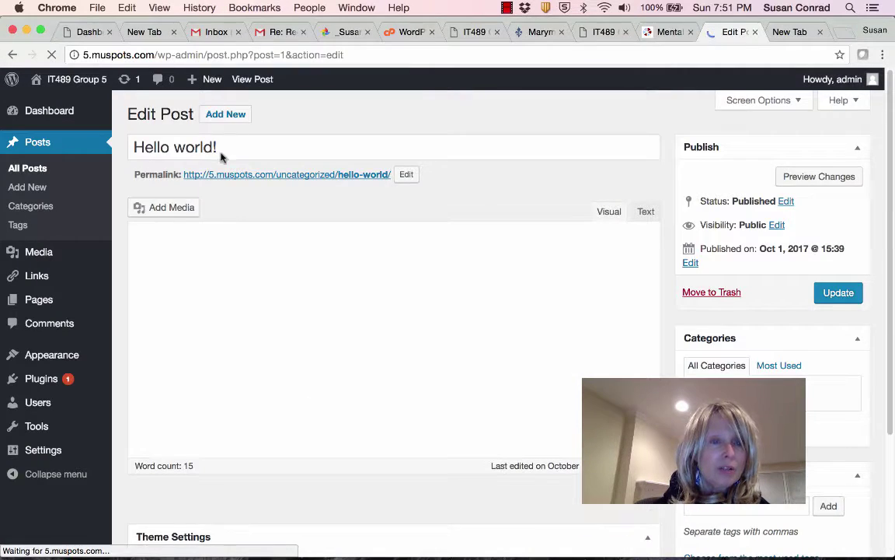
Retitle Hello world! to 'Group 5 - Project Name', replace its body with the three Project headings, and update.
drag(234, 147, 95, 136)
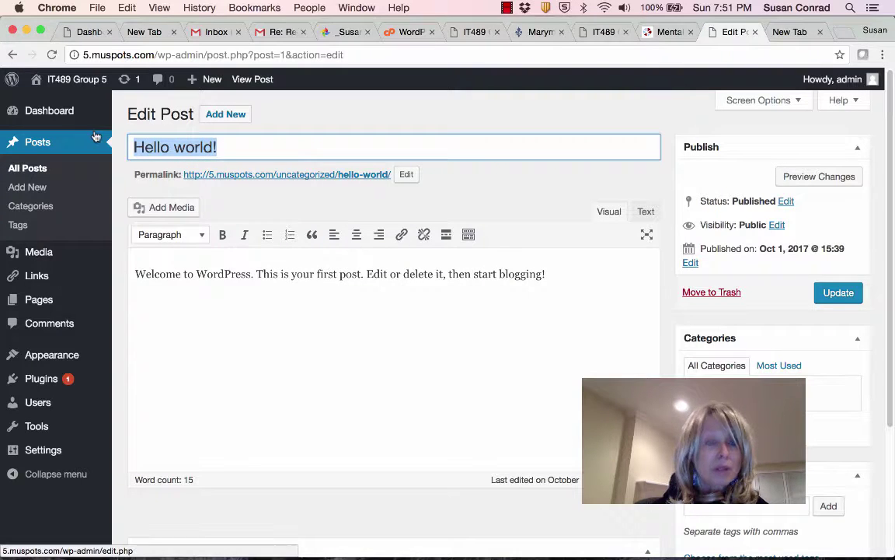
text(Grou)
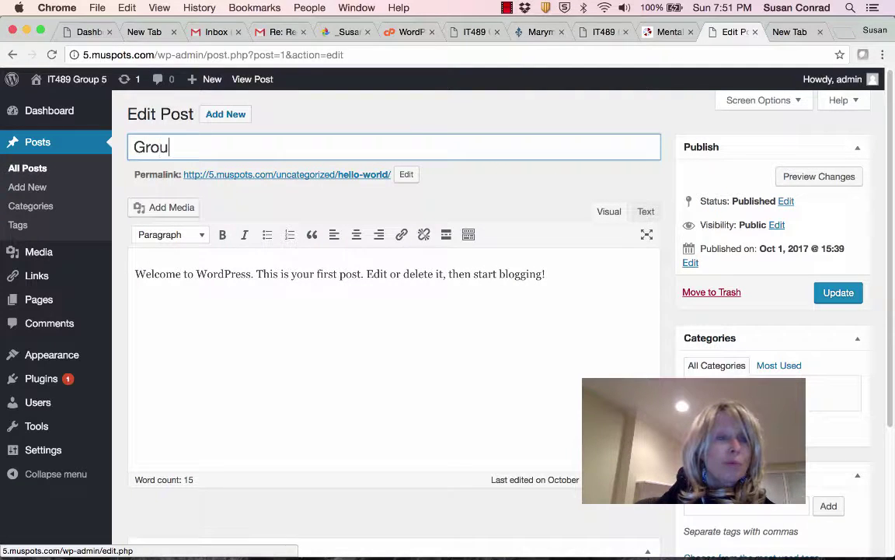
text(p 5)
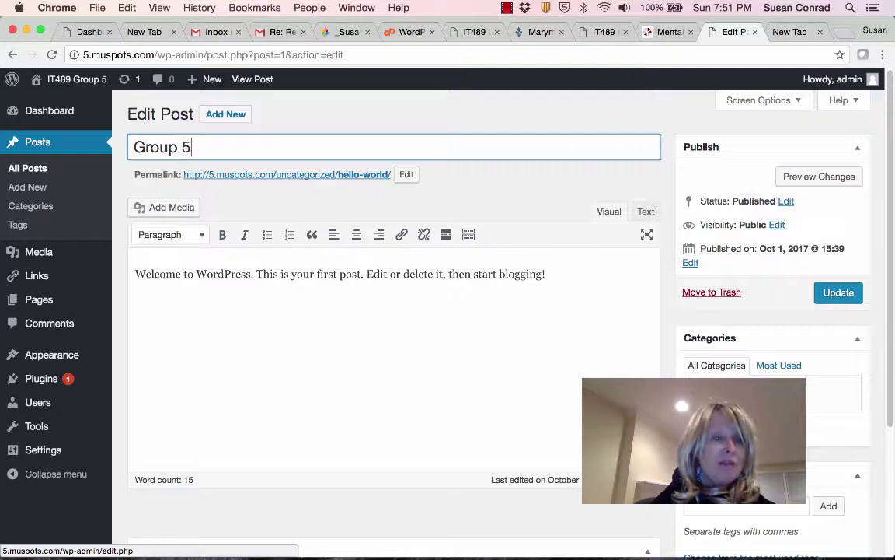
text( - )
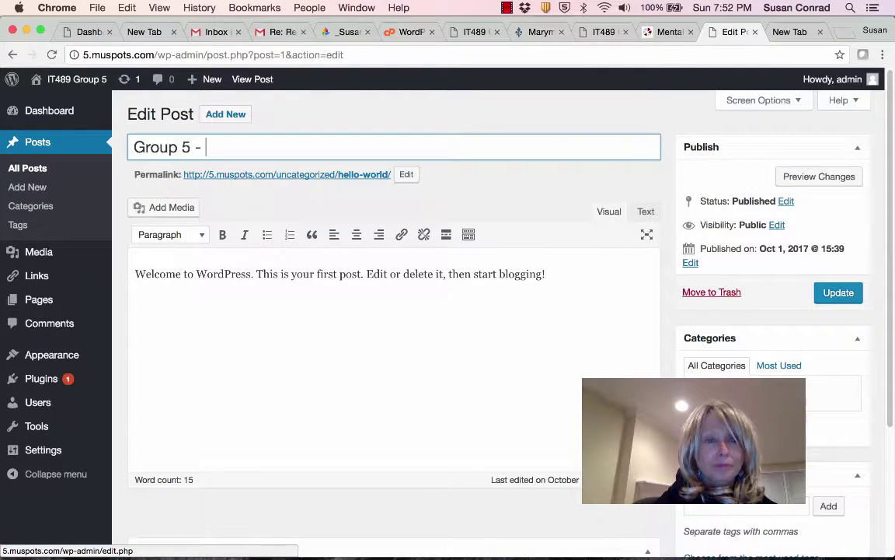
text(Pr)
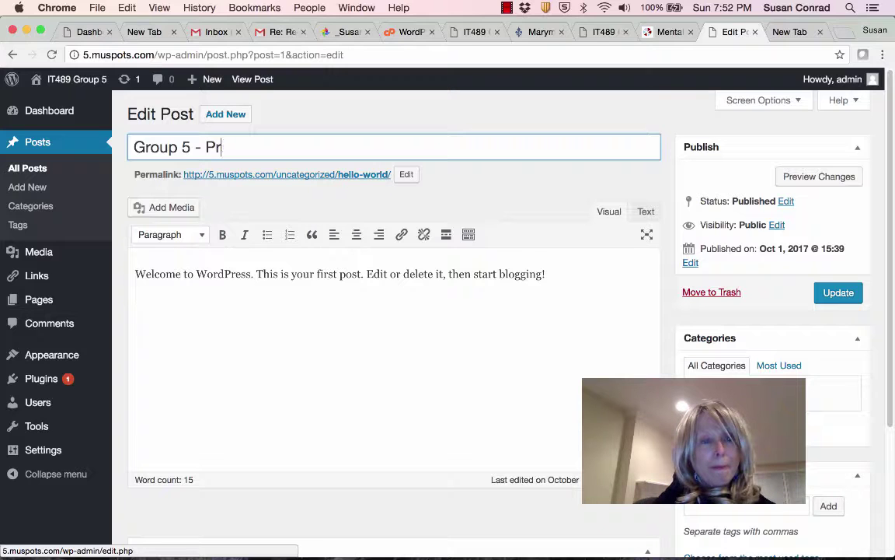
text(oject Name)
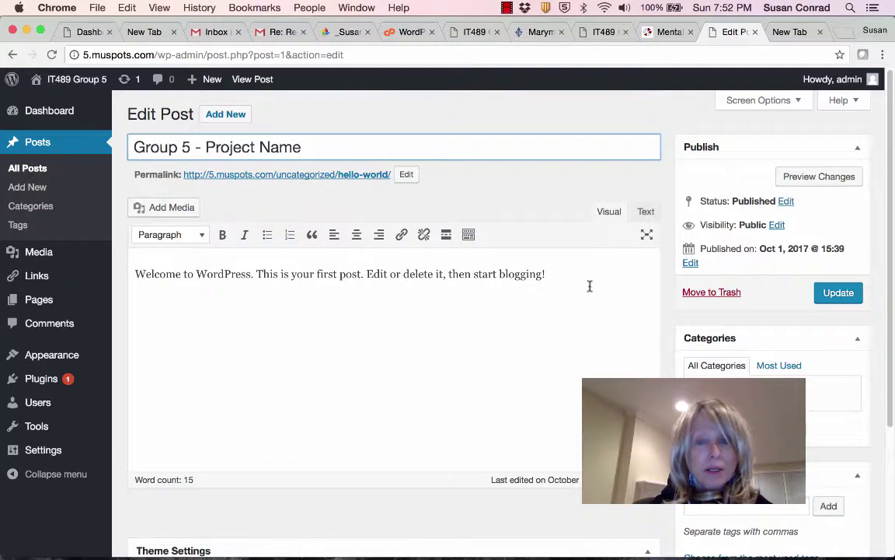
drag(545, 273, 133, 273)
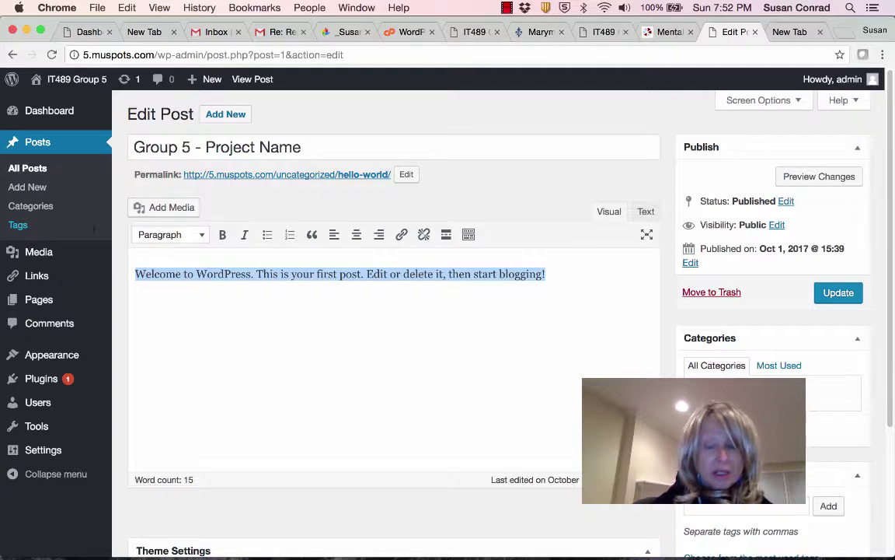
text(Thhis)
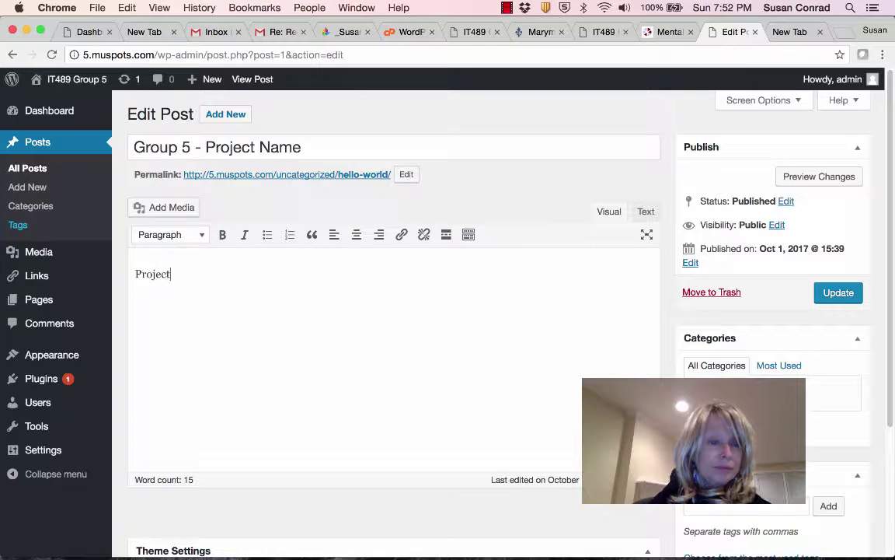
text(Project Purpose:  )
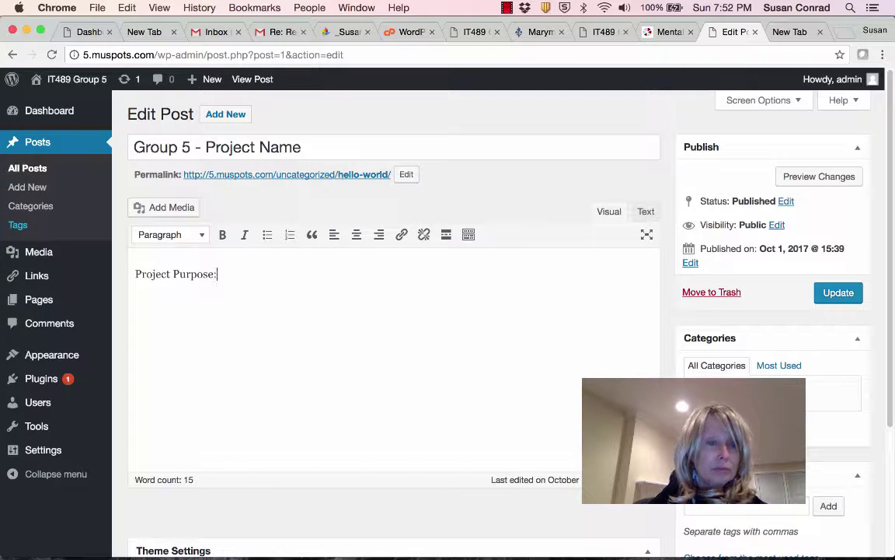
text(Pro)
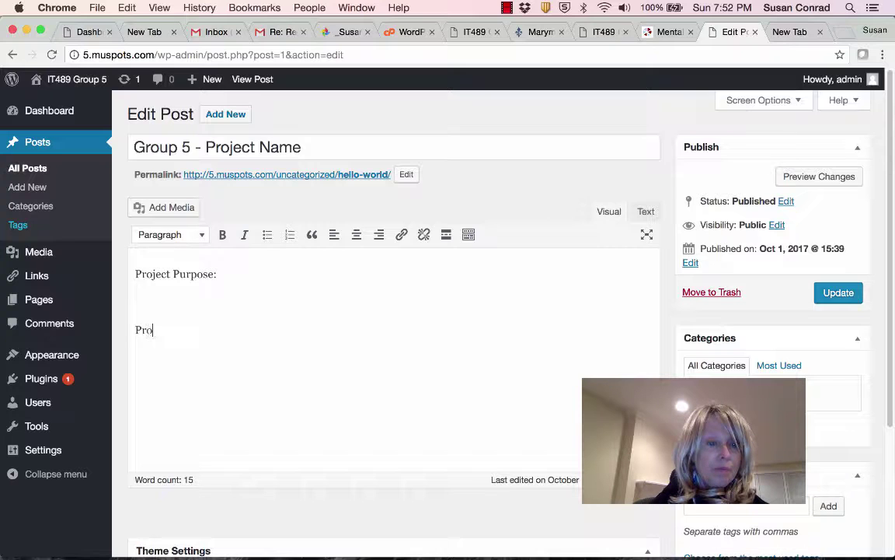
text(ject Te)
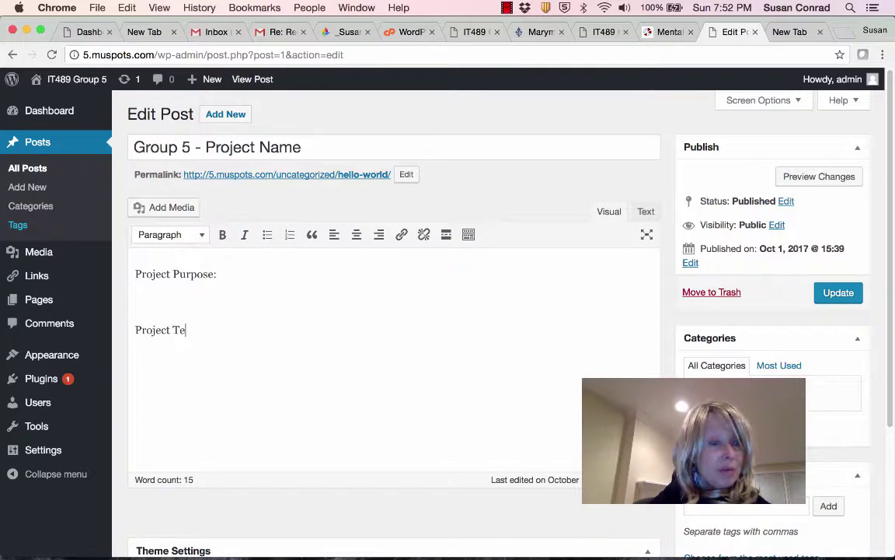
text(am Members:)
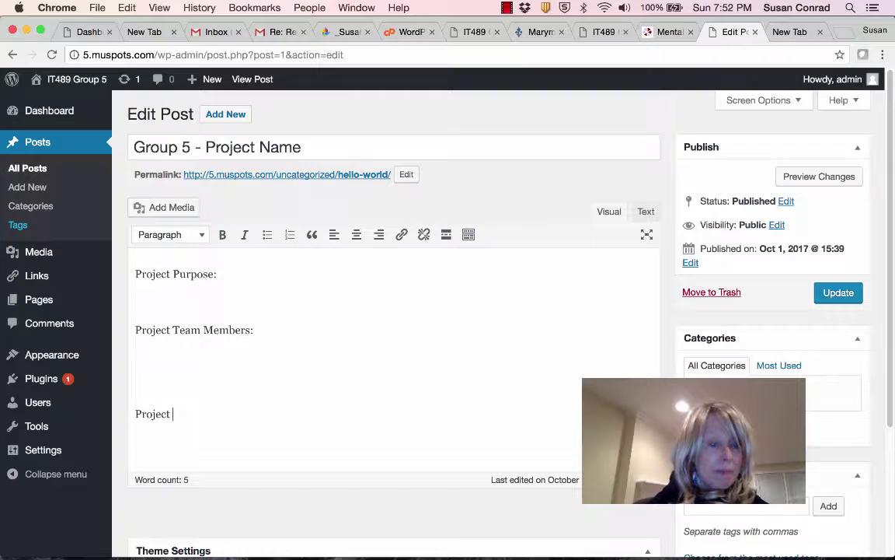
text(Respon)
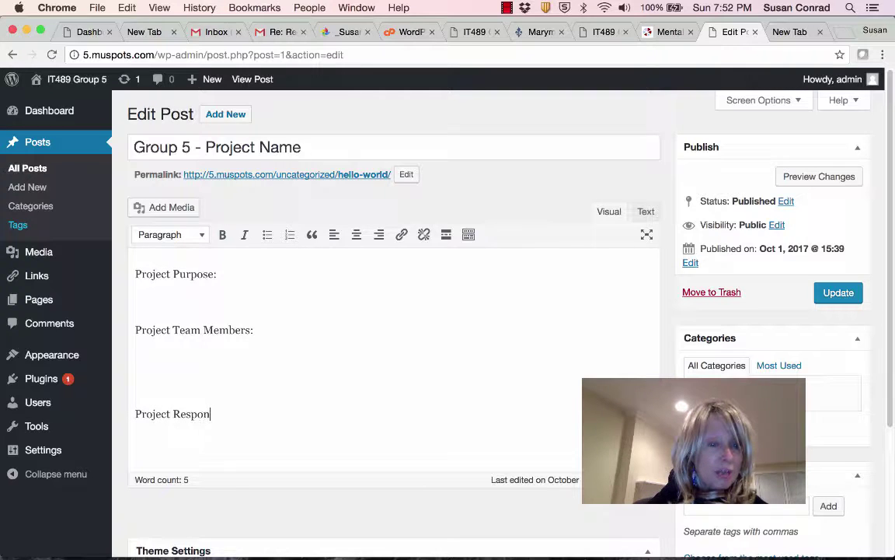
text(sibili)
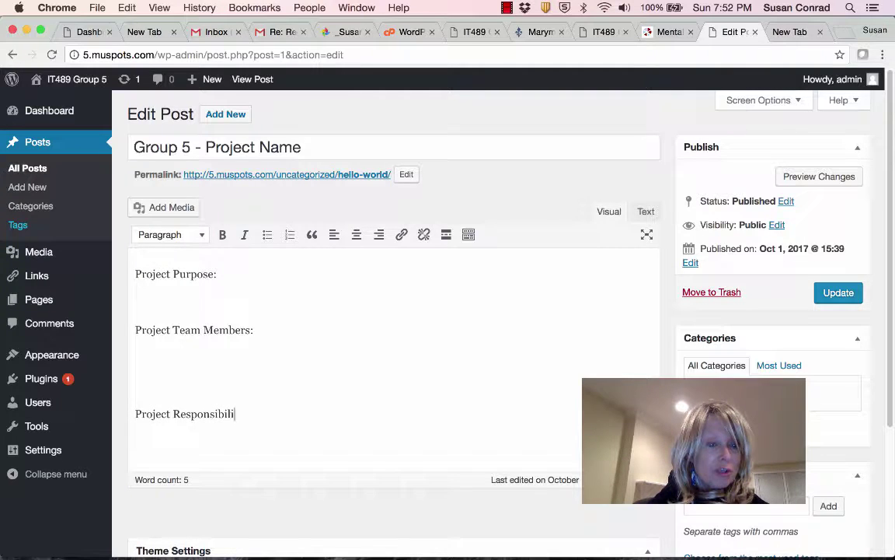
text(ties:)
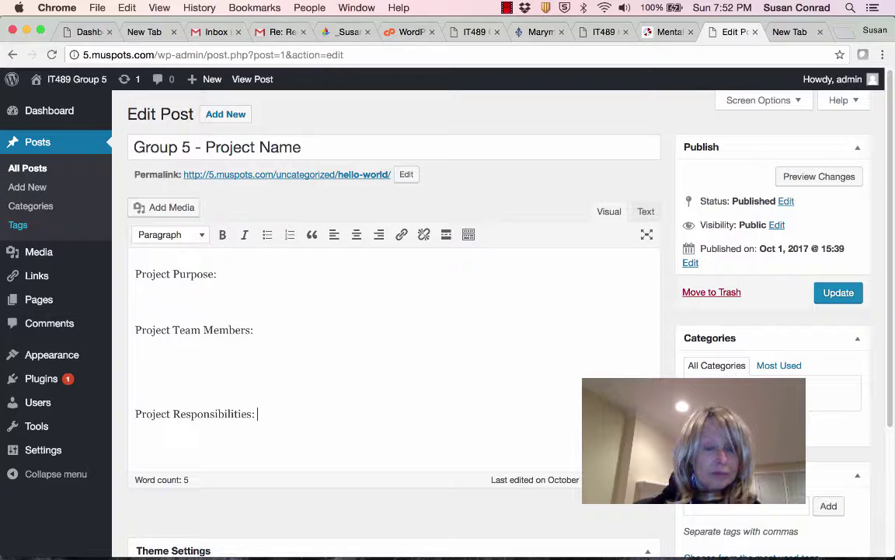
click(847, 296)
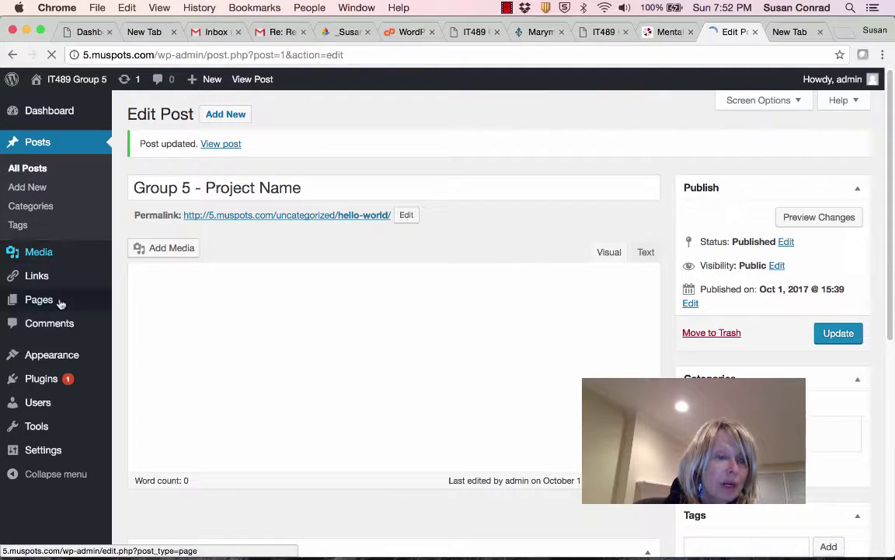
Open the Linten theme's Customizer from Appearance > Themes and go to its Colors section.
click(54, 355)
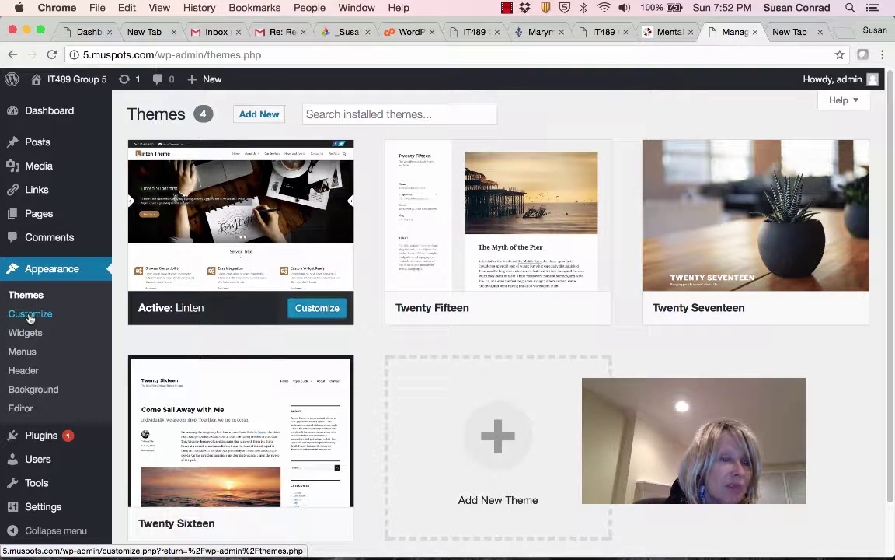
click(30, 316)
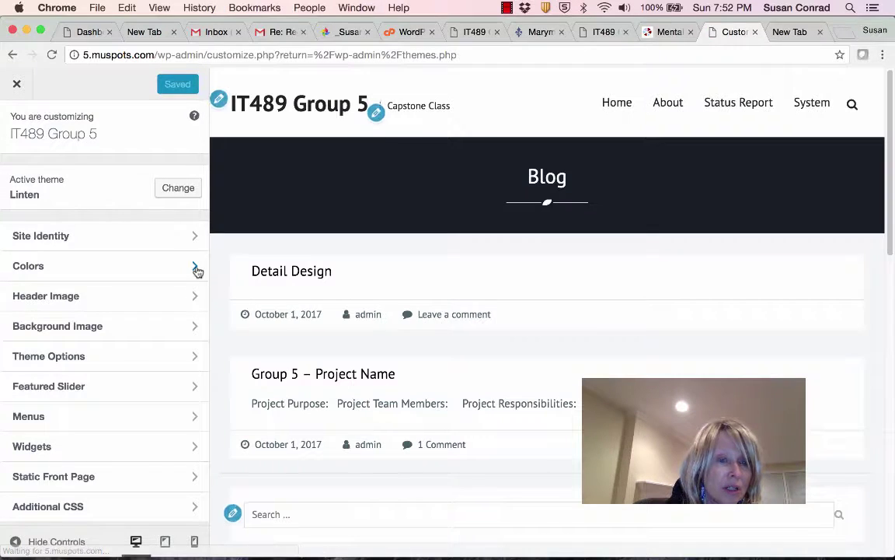
click(195, 266)
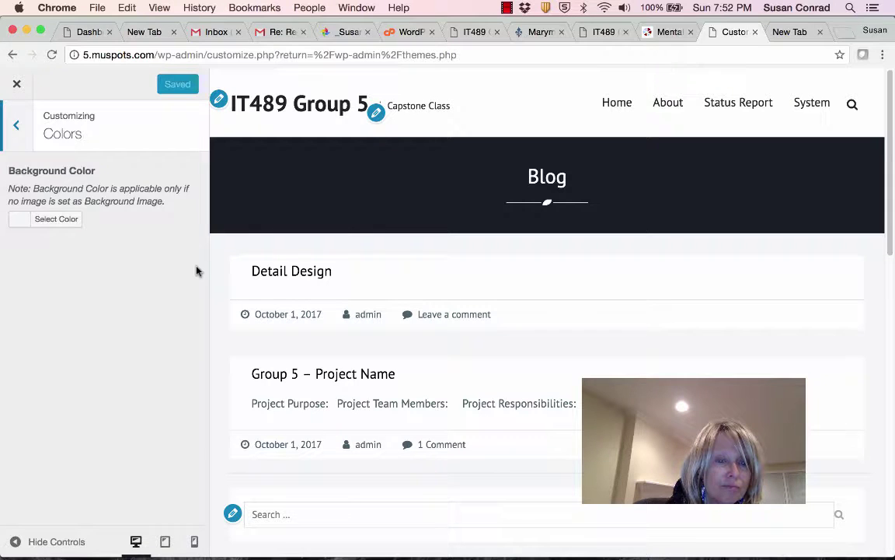
Set the background colour to dark blue #183099, publish it, and reload the Home preview.
click(26, 223)
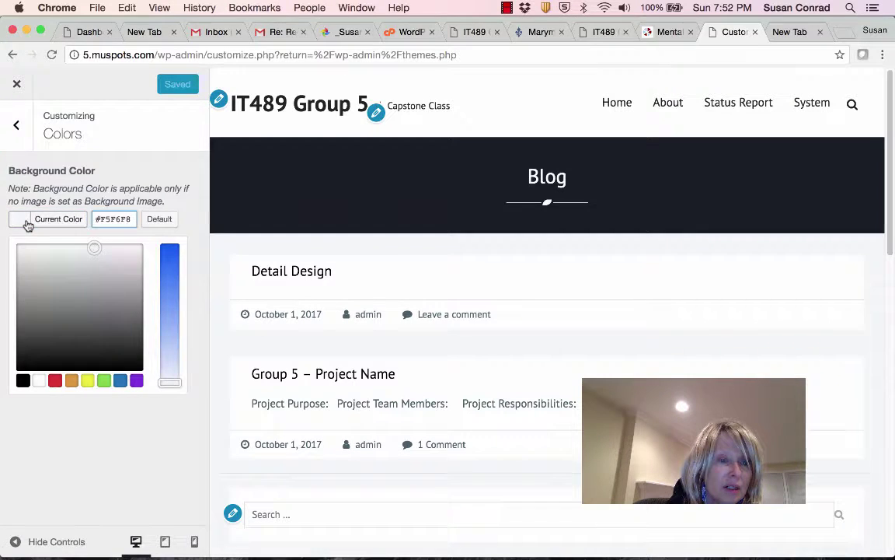
click(119, 381)
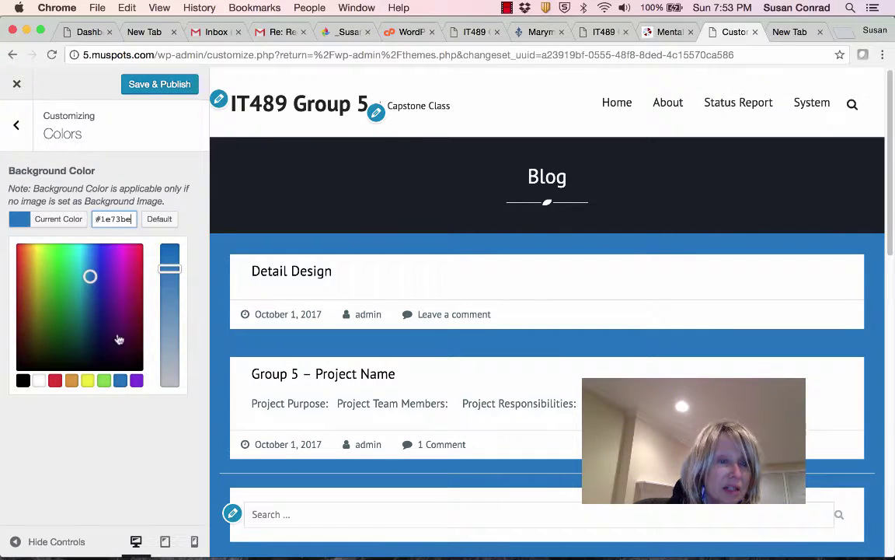
click(142, 269)
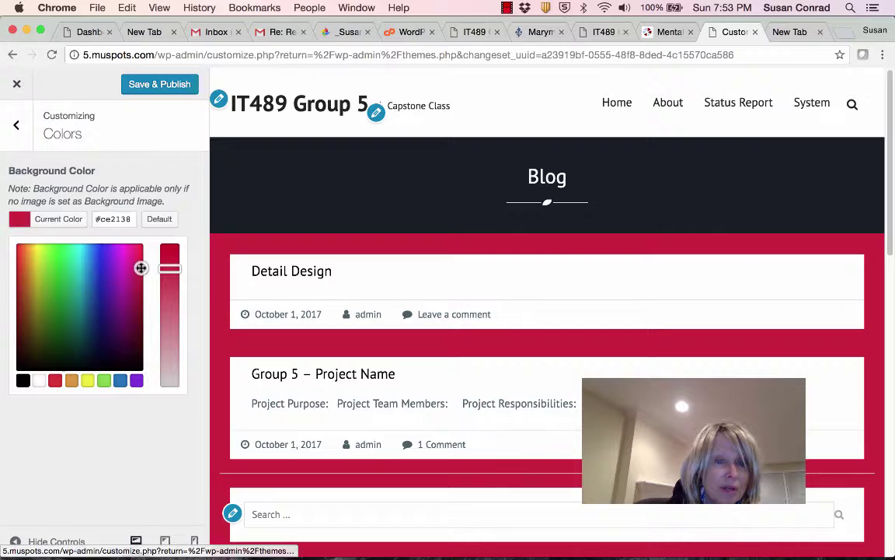
click(98, 295)
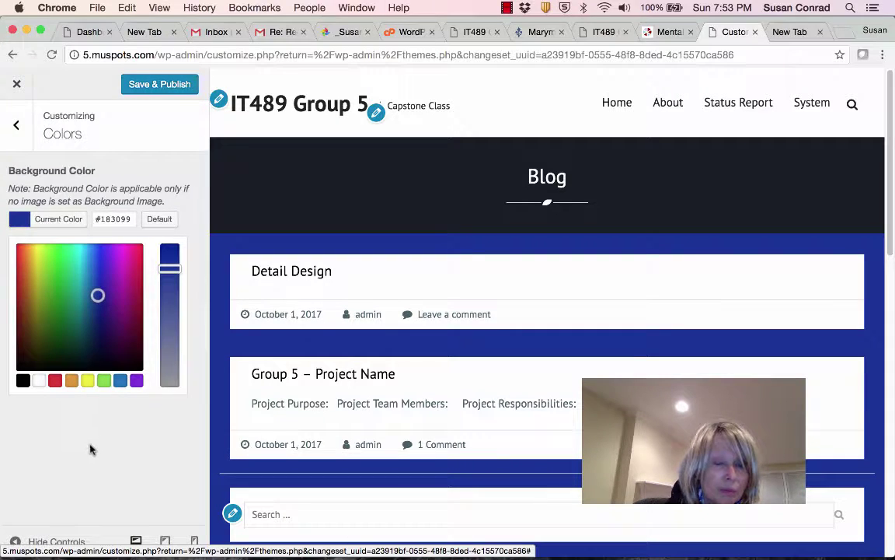
click(162, 86)
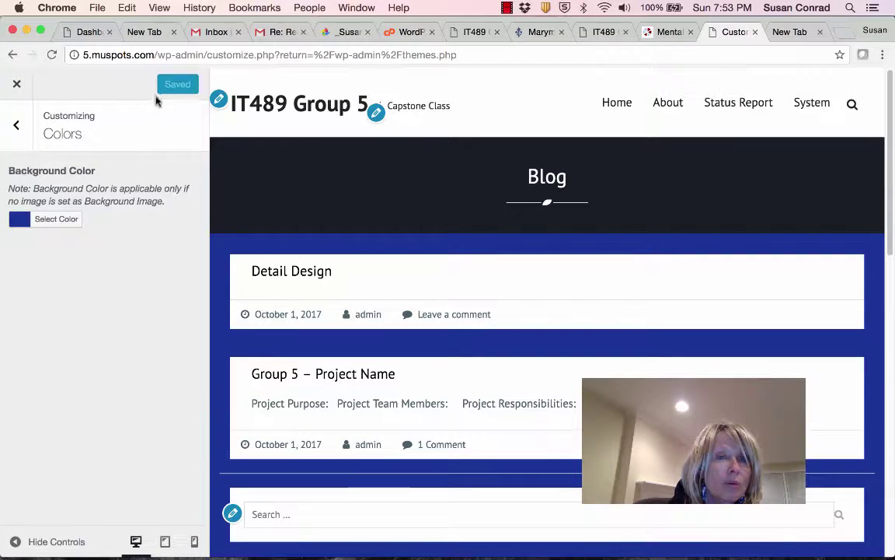
click(308, 107)
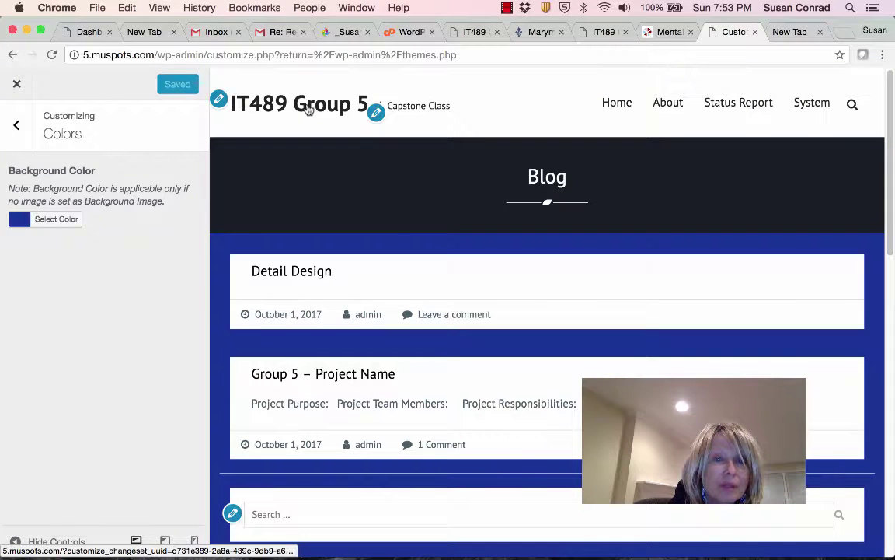
click(617, 109)
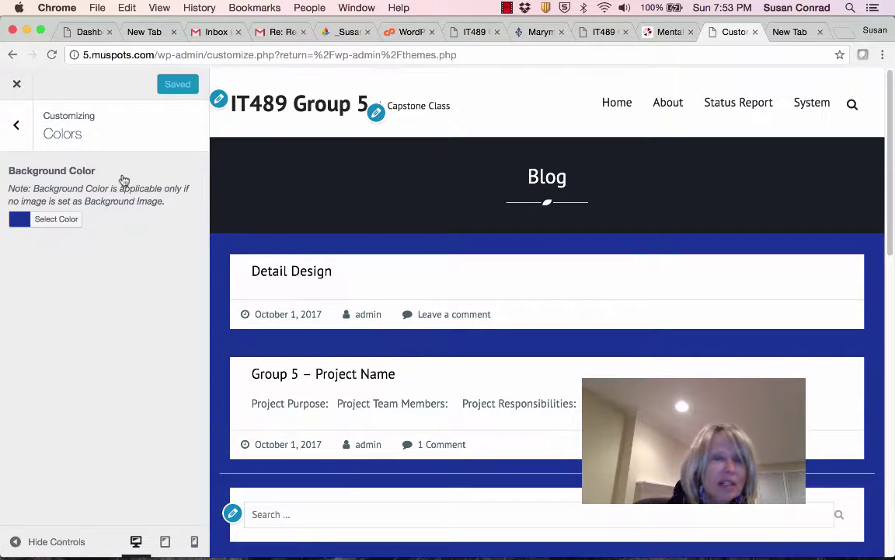
Change the background colour from dark blue to black #000000 and publish it.
click(65, 220)
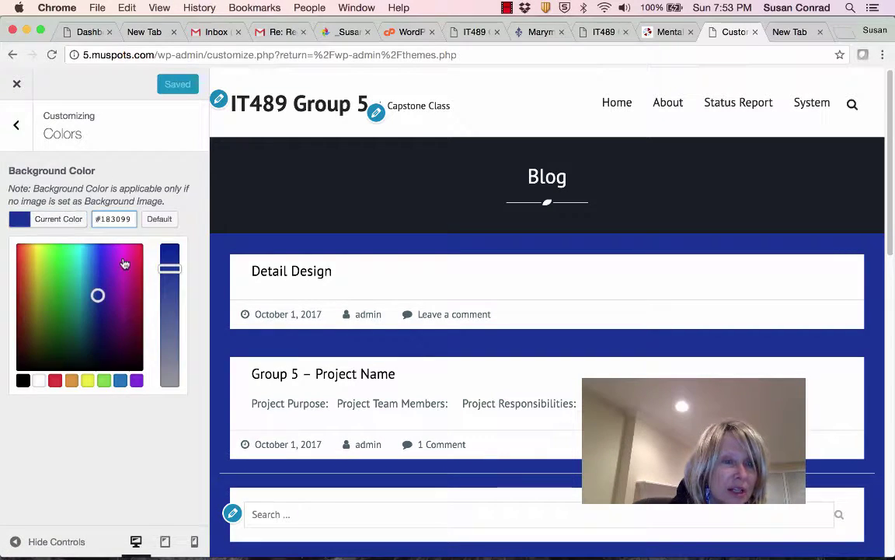
click(39, 381)
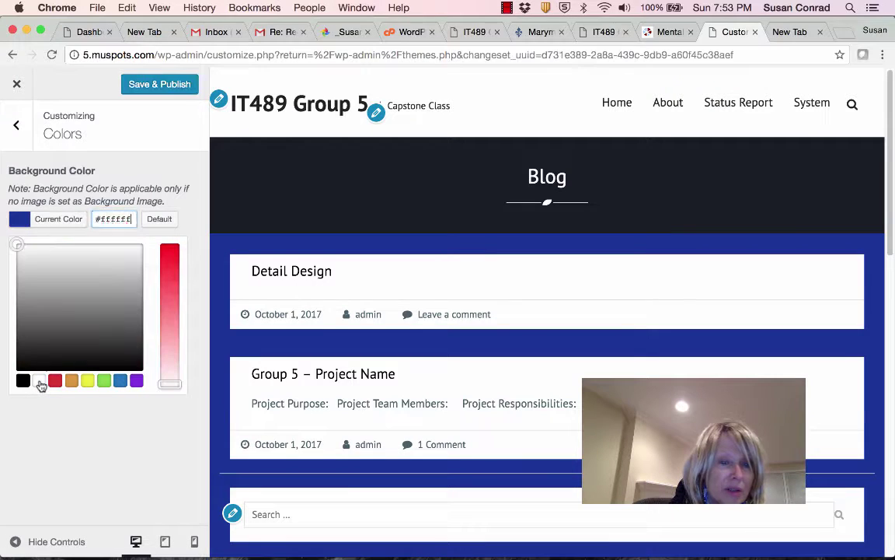
click(23, 380)
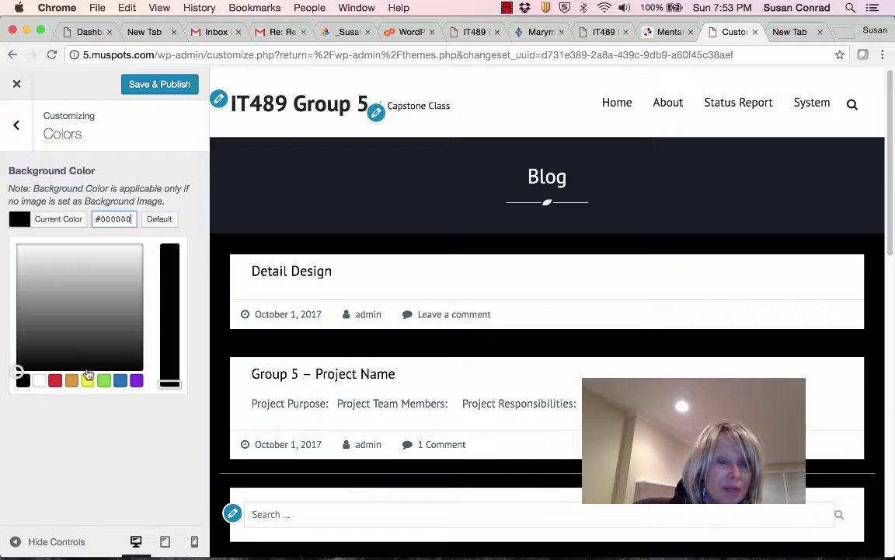
click(159, 83)
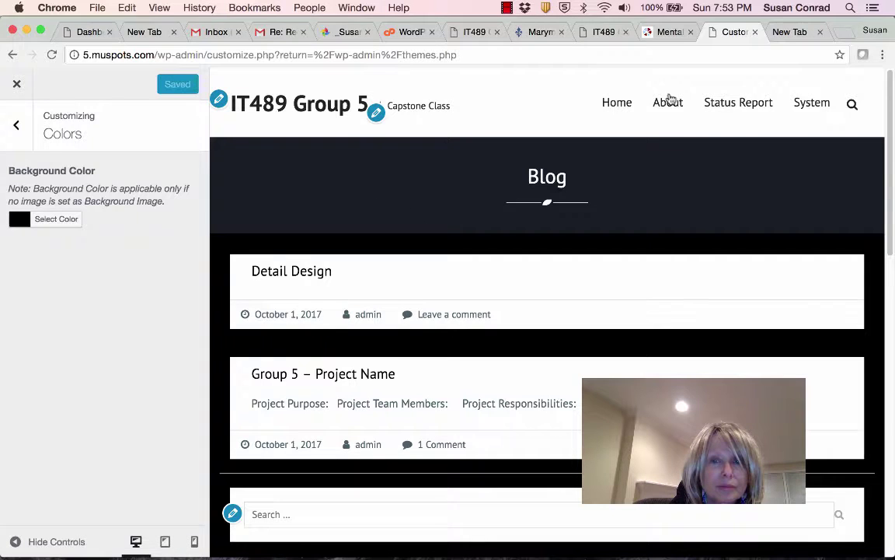
Move the Customizer preview from Home to the About page on the black background.
click(607, 104)
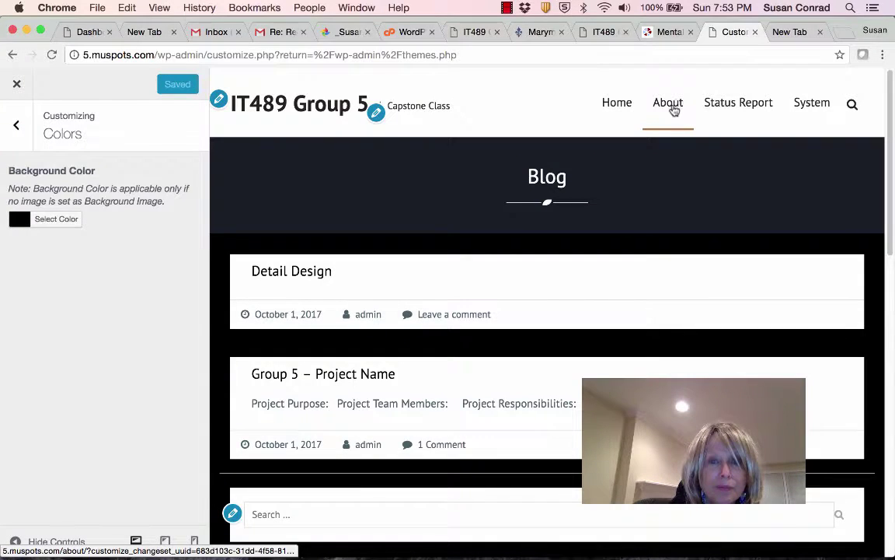
click(674, 108)
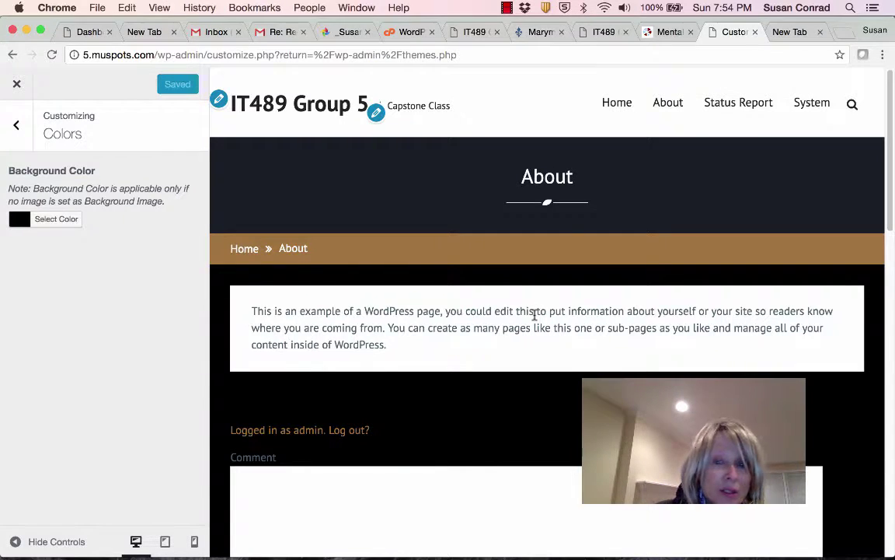
click(506, 9)
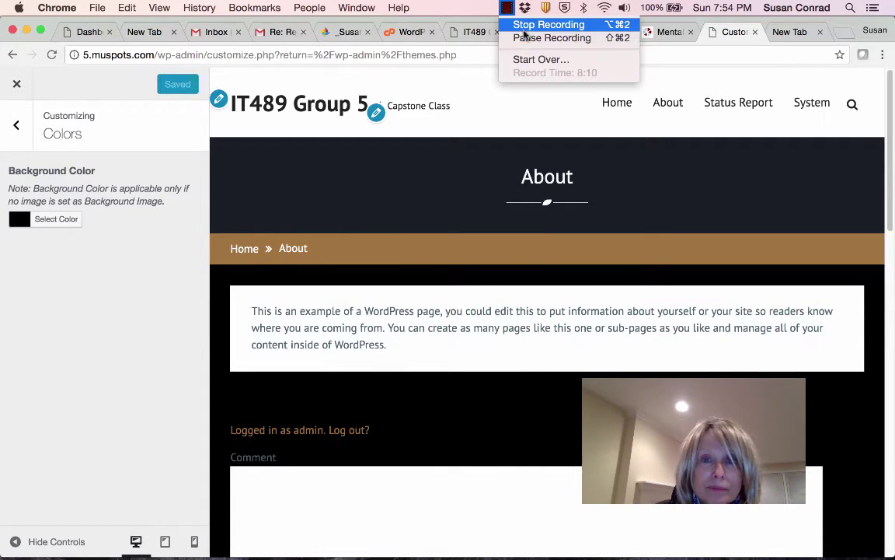